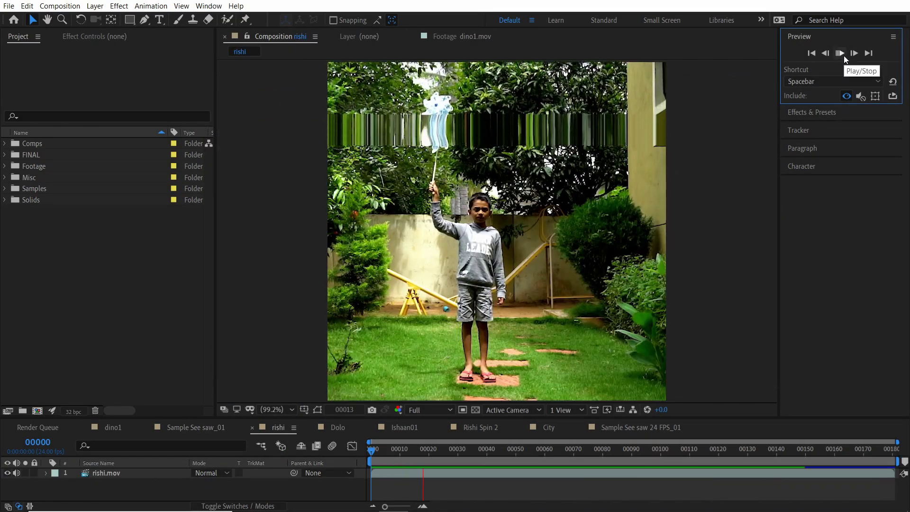
Play and stop the Sample See saw_01 preview, then make a new composition from See saw.
click(844, 56)
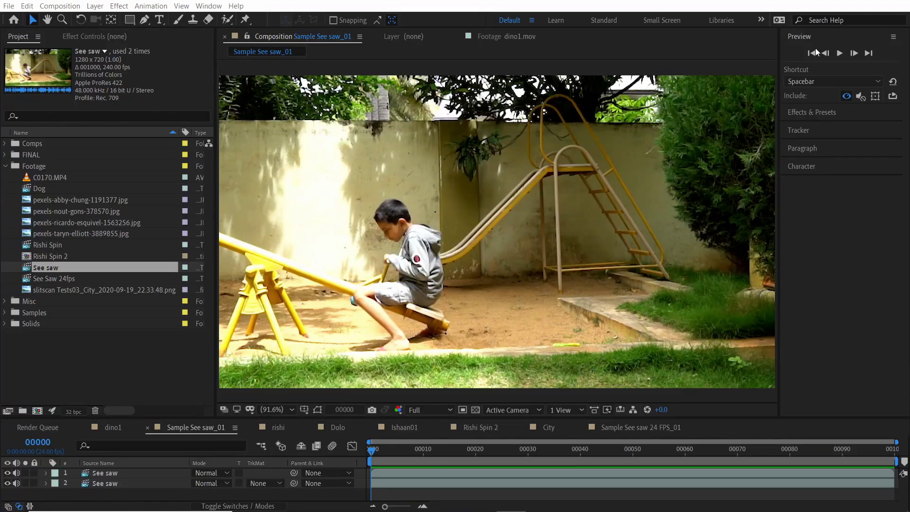
click(841, 55)
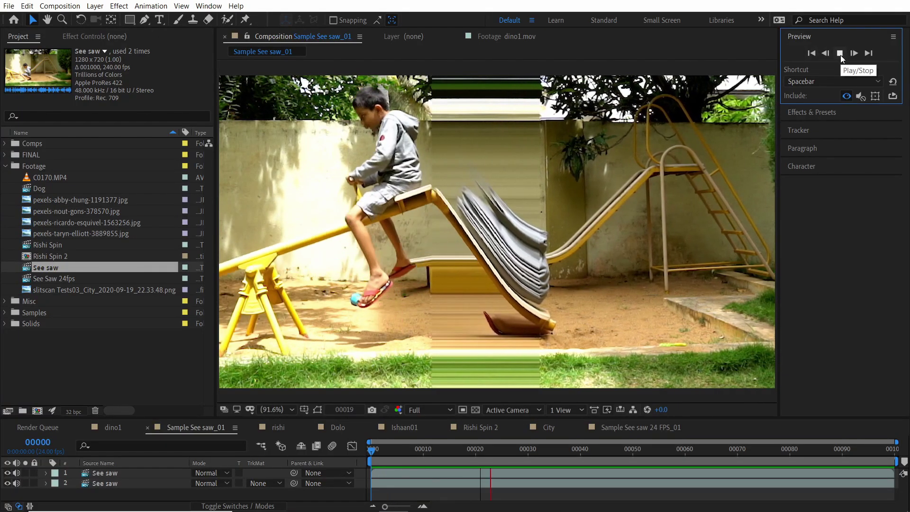
click(841, 55)
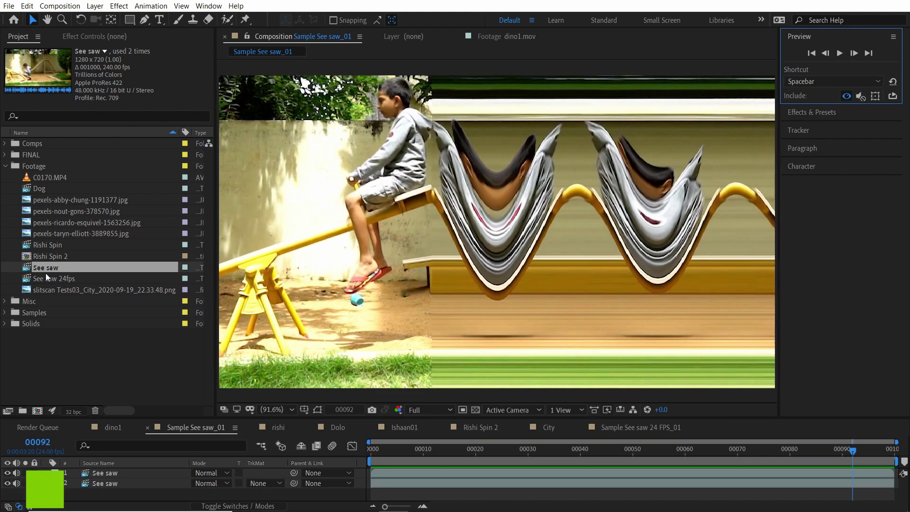
click(50, 267)
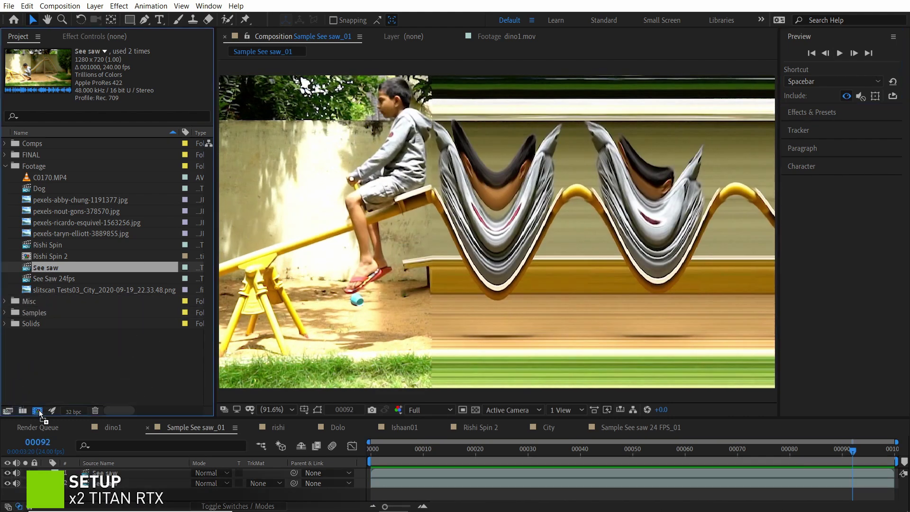
drag(39, 411, 39, 410)
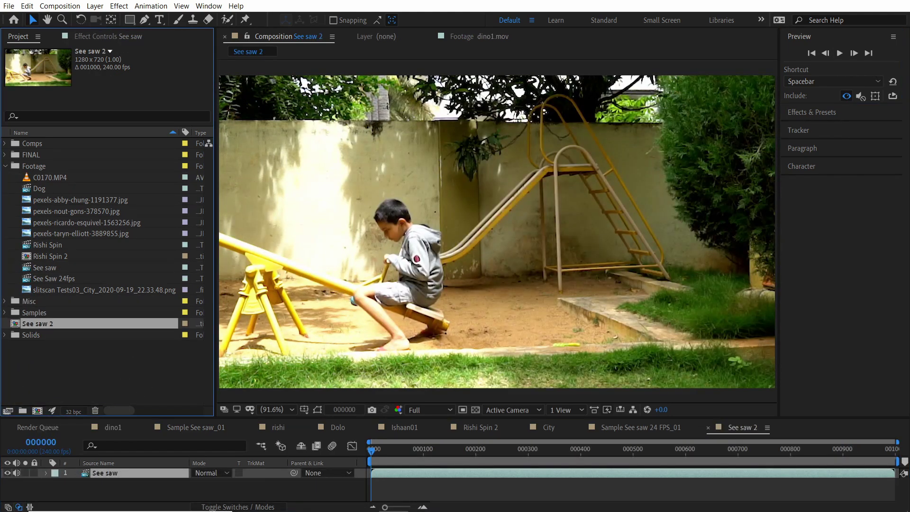
Collapse the Footage folder and set up the See saw 2 composition from the See saw clip.
click(6, 166)
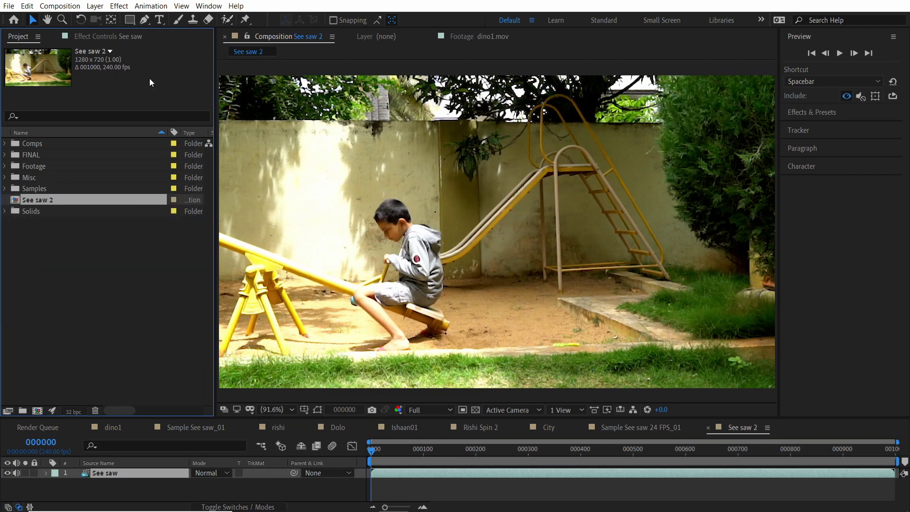
click(811, 54)
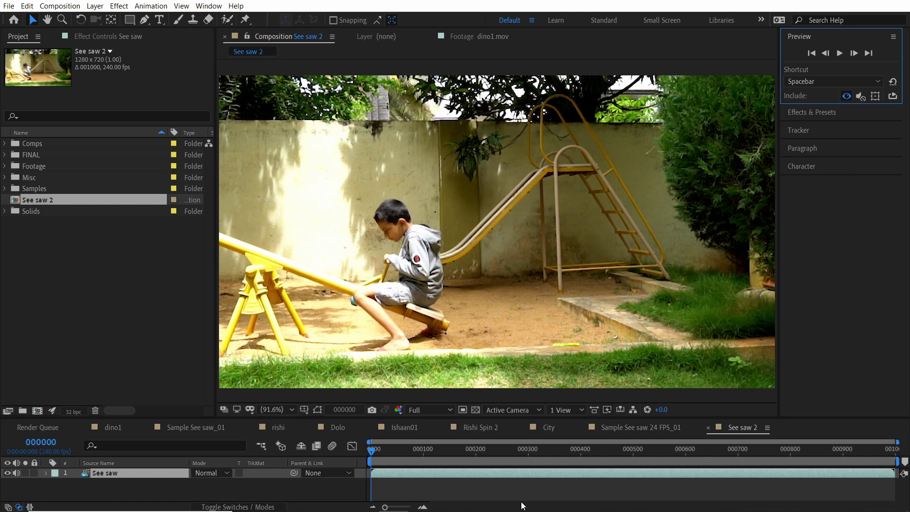
click(451, 472)
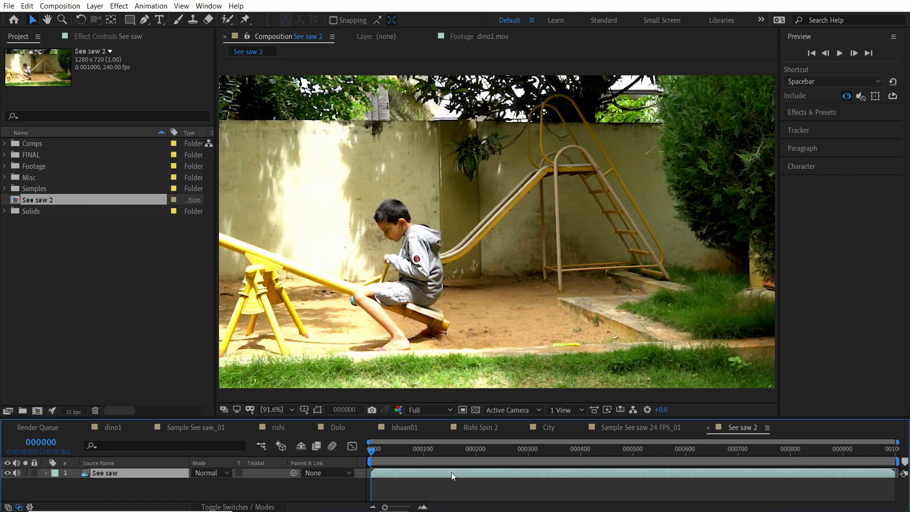
click(814, 113)
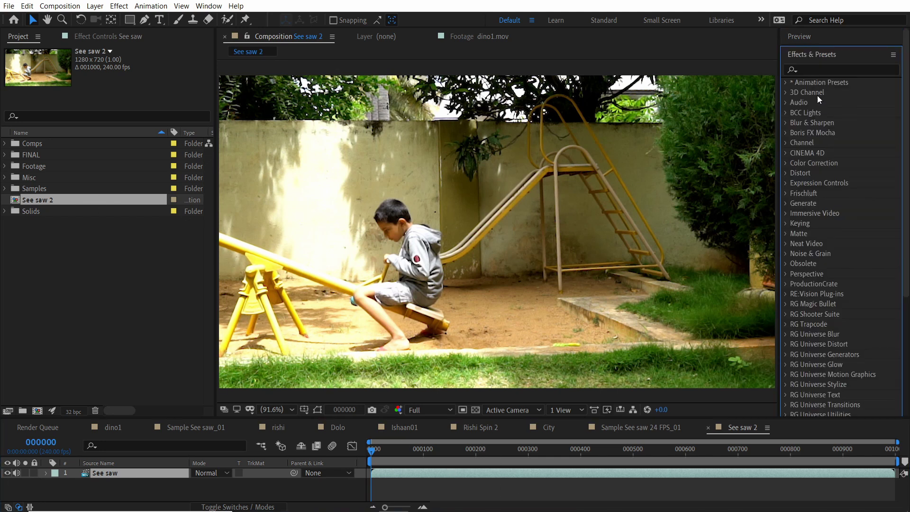
Apply Slit-scan to the See saw layer with Copy paste mode and Horizontal dimension.
click(810, 69)
text(slit)
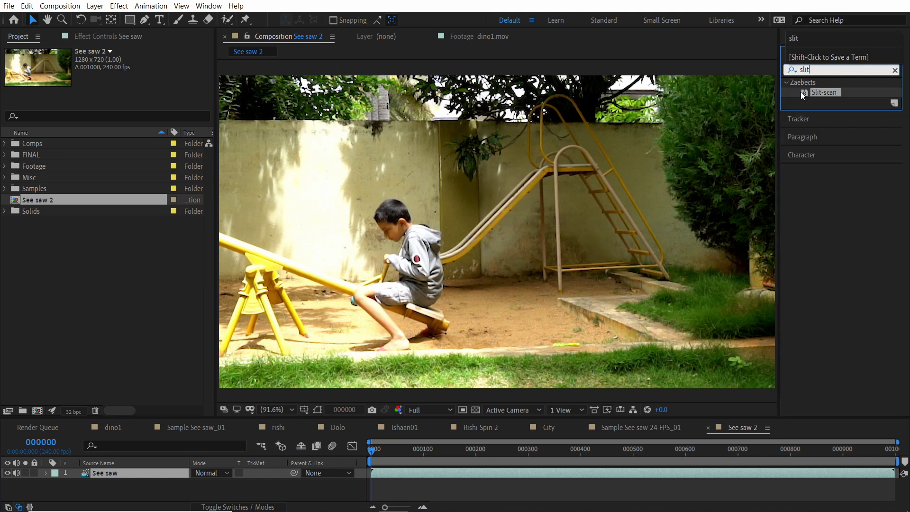
double_click(803, 93)
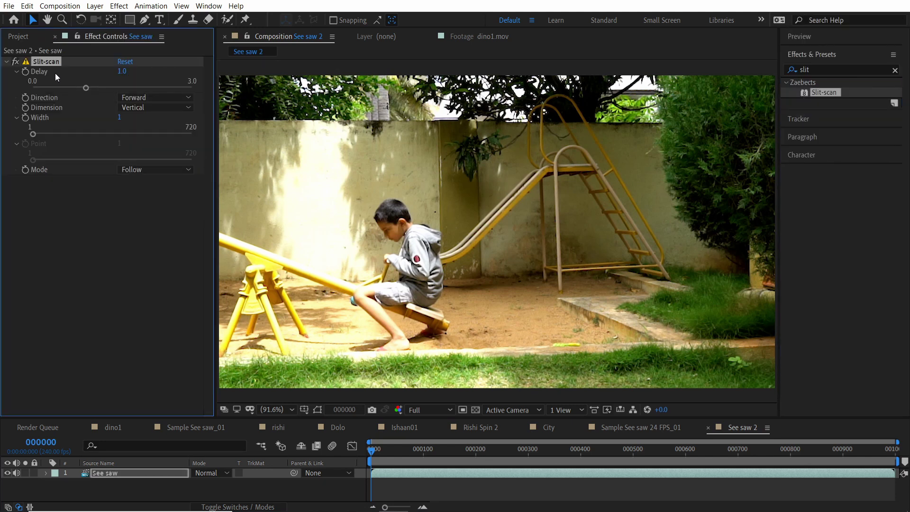
click(140, 169)
click(145, 191)
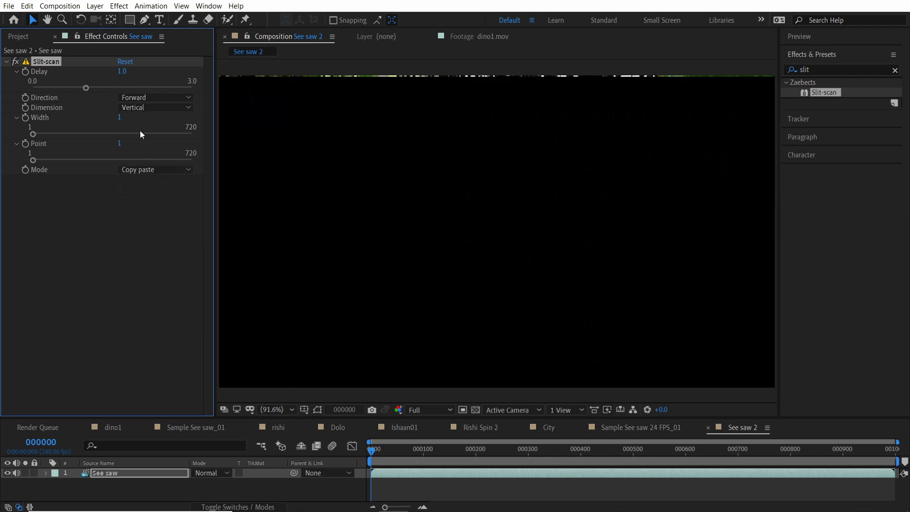
click(138, 108)
click(142, 129)
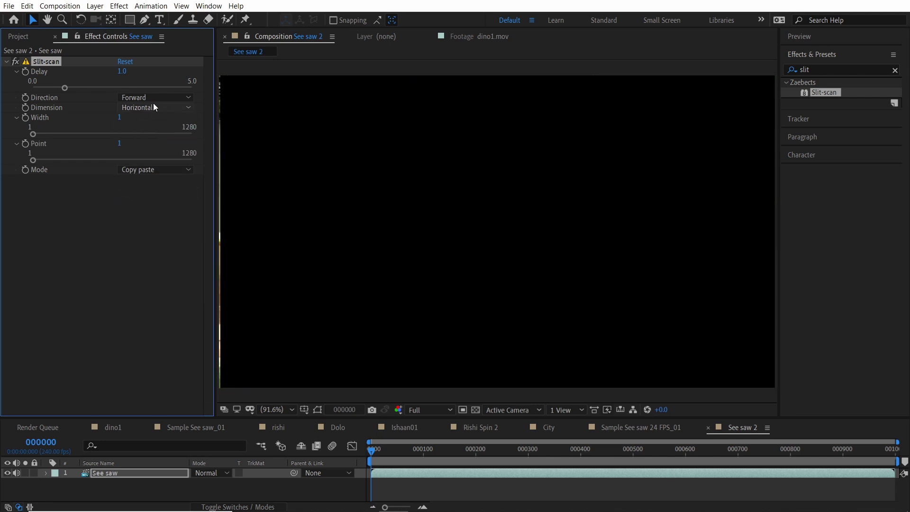
Preview at full resolution, return to the first frame, and set the slit Point to 521.
click(803, 38)
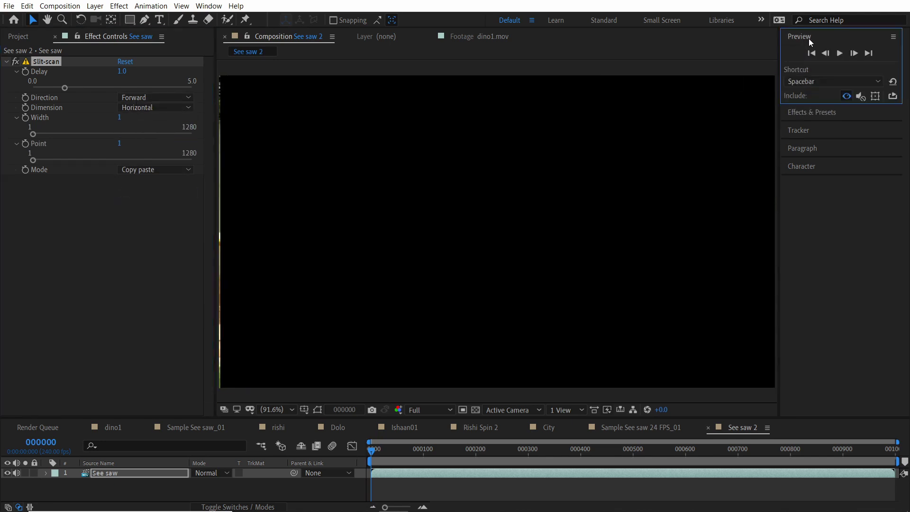
click(839, 55)
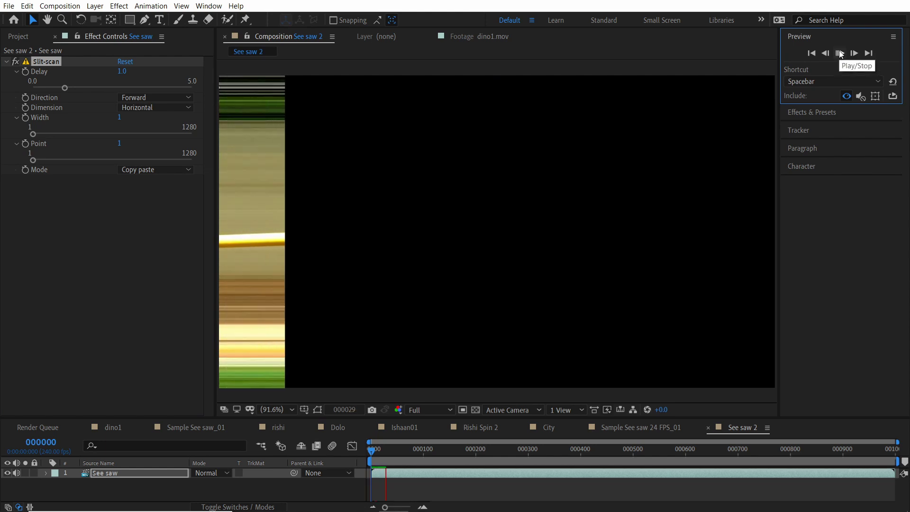
click(840, 54)
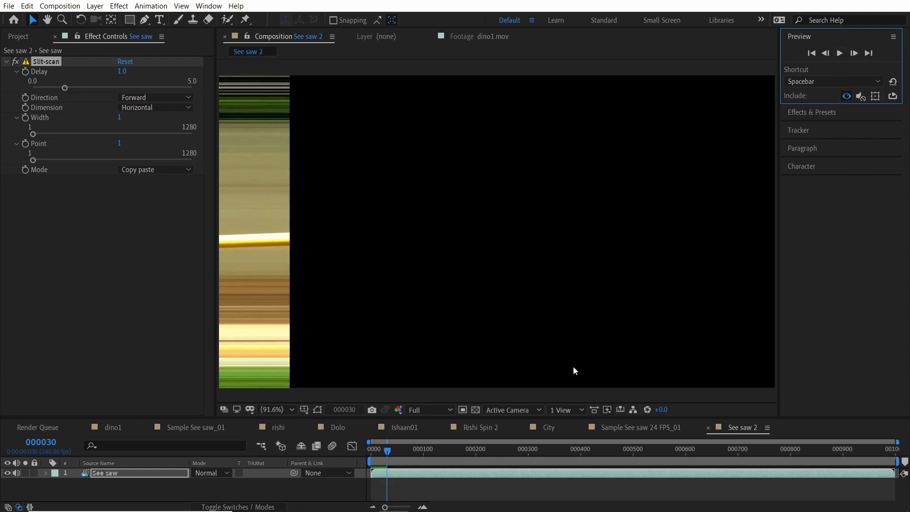
click(441, 411)
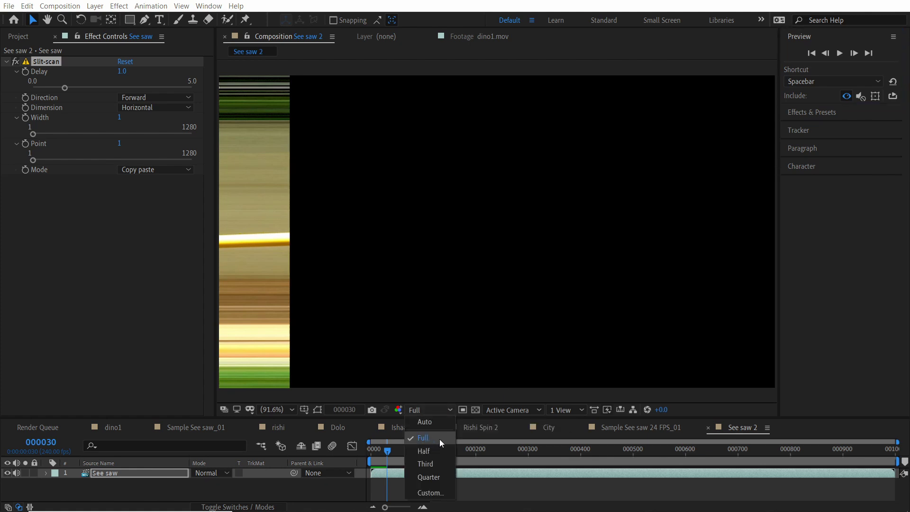
click(331, 101)
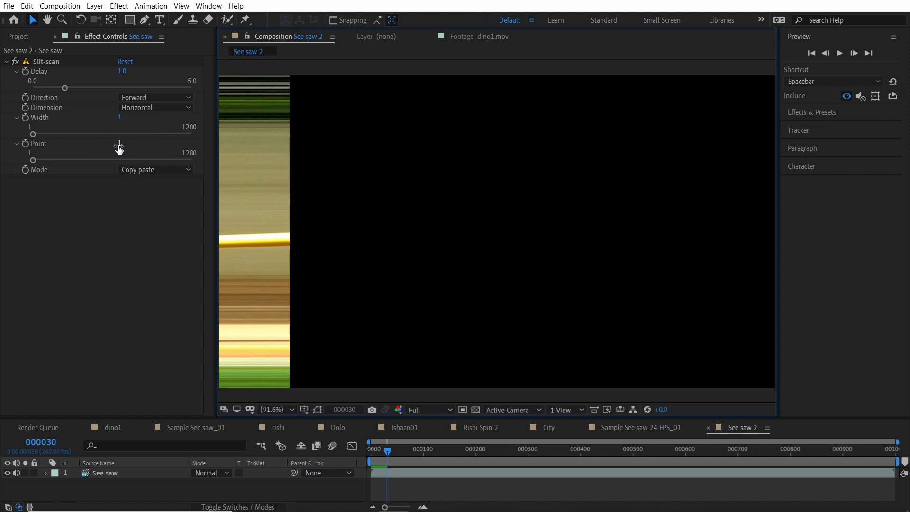
key(Home)
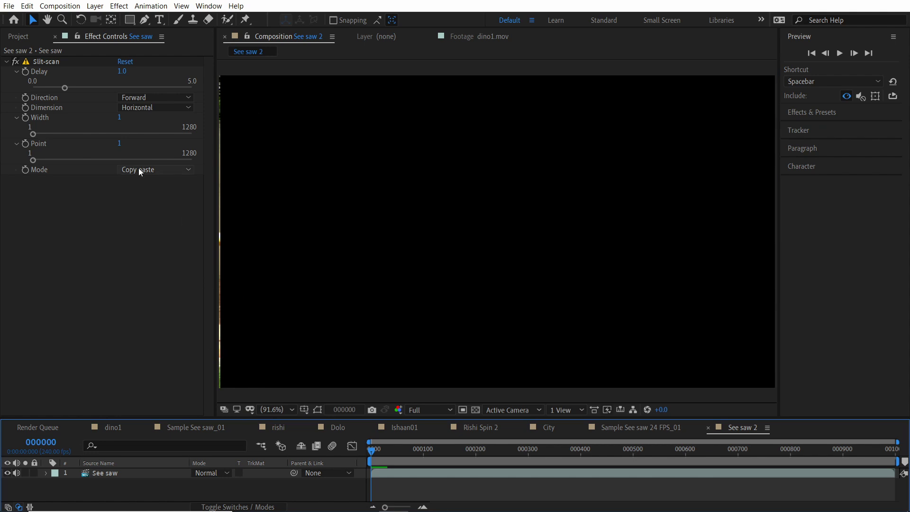
drag(119, 146, 157, 150)
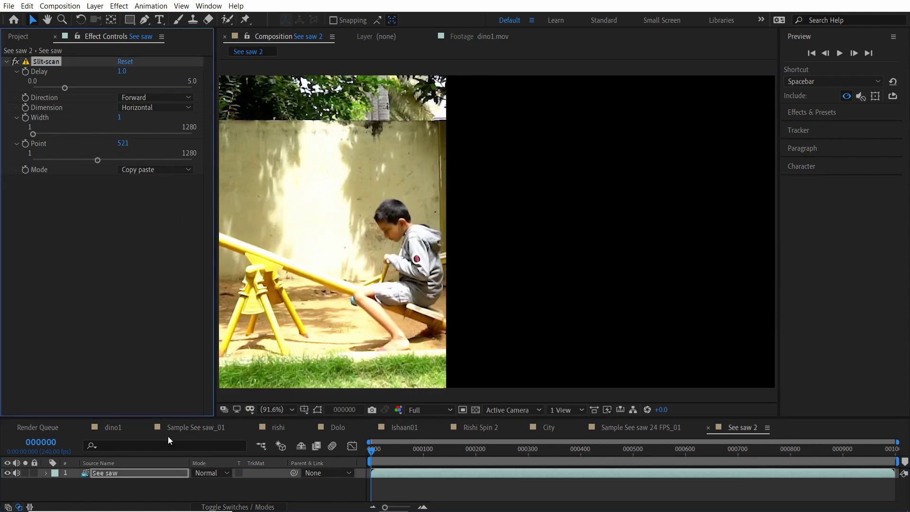
Compare with Sample See saw_01, adjust the slit point, and preview See saw 2 to frame 40.
click(190, 427)
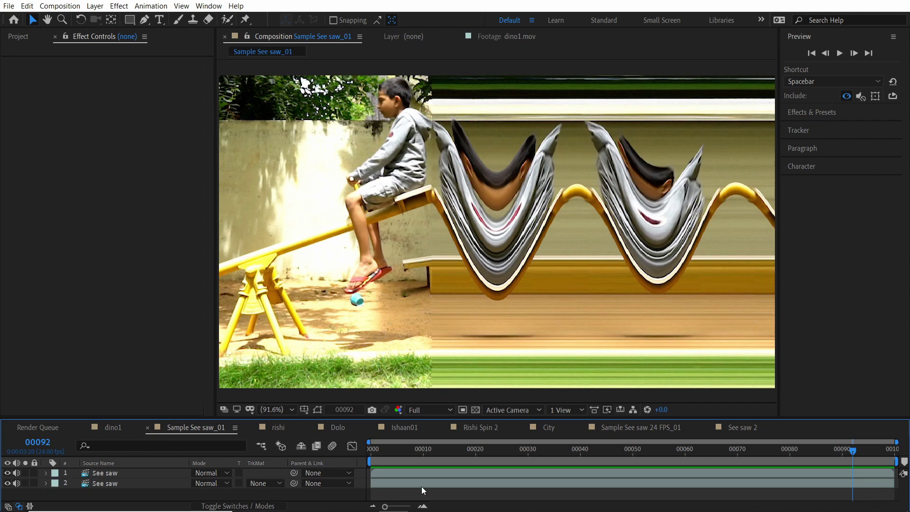
click(739, 426)
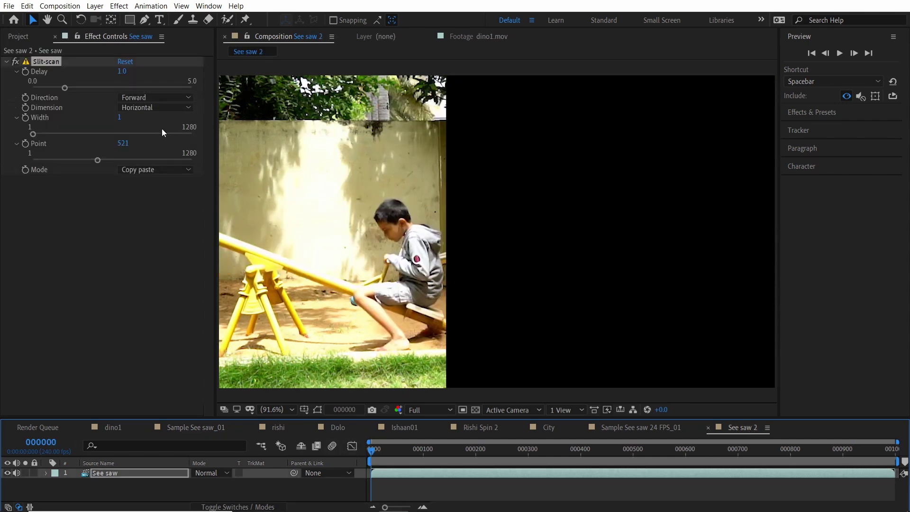
drag(122, 142, 126, 145)
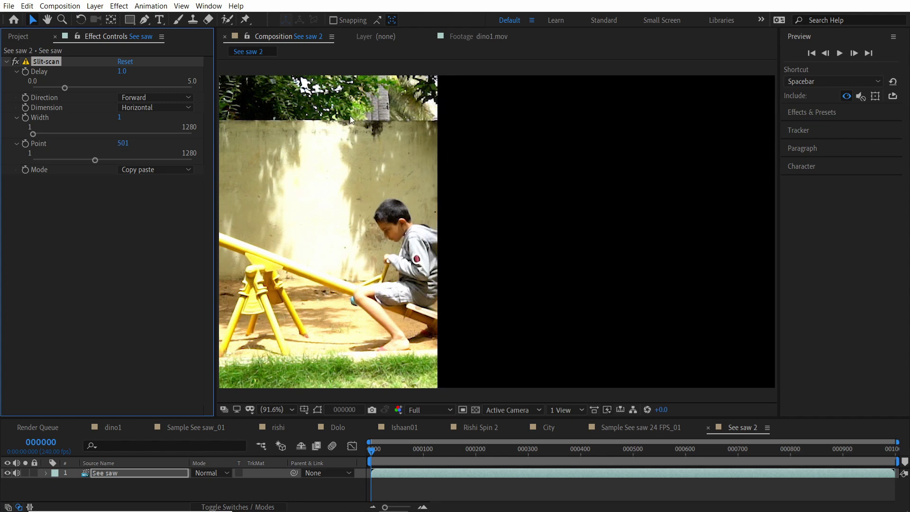
click(388, 464)
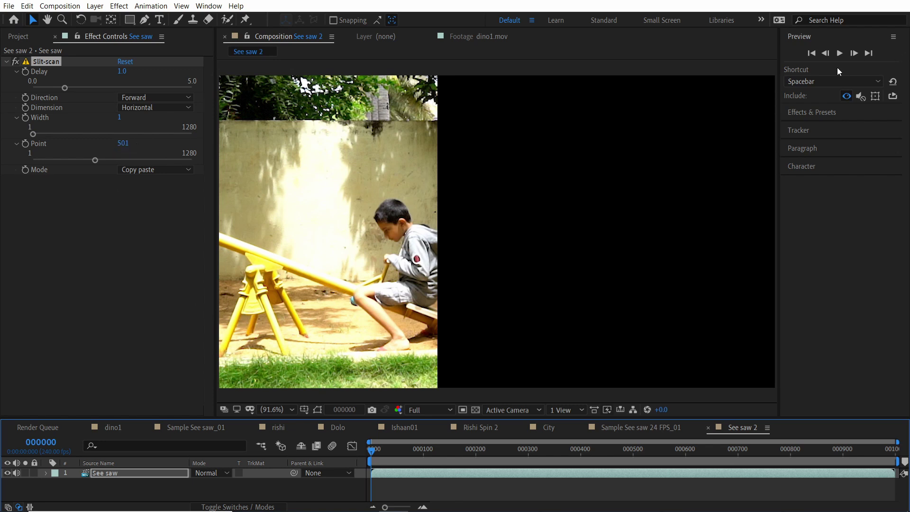
click(840, 53)
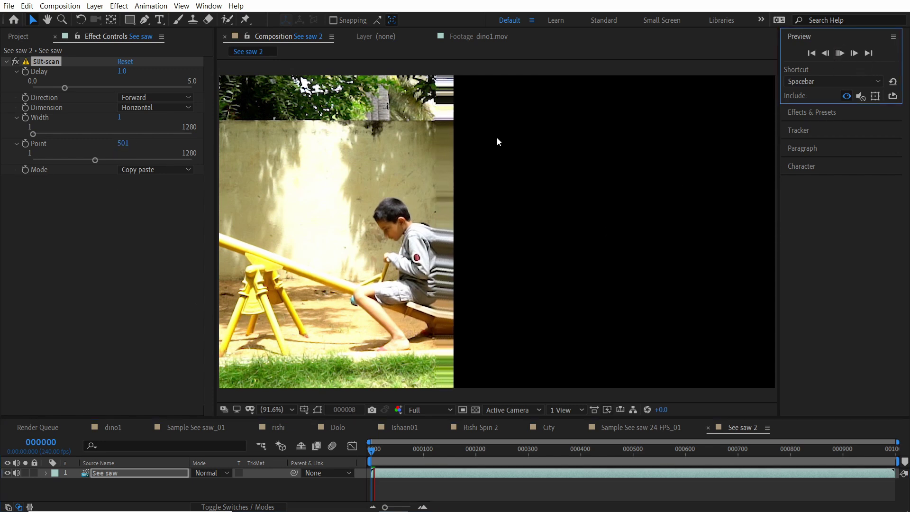
click(841, 53)
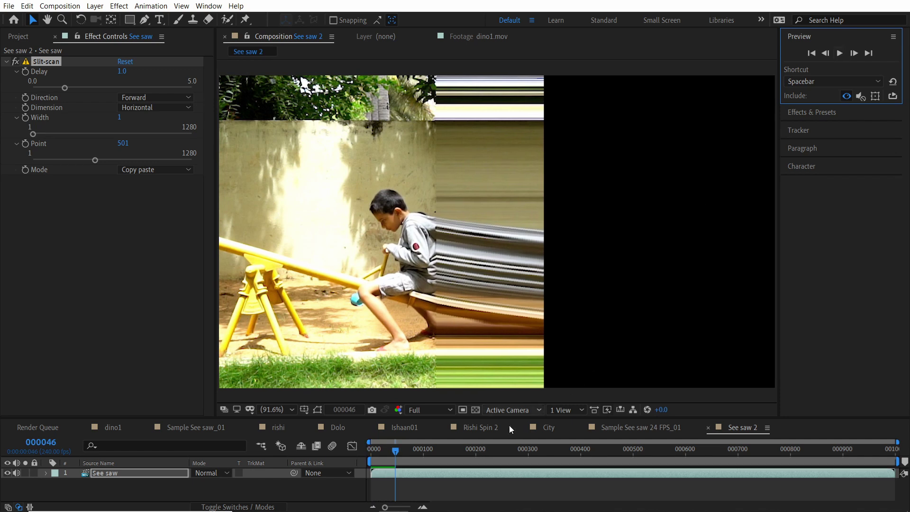
mouse_move(395, 453)
mouse_down()
mouse_move(377, 454)
mouse_move(391, 455)
mouse_up()
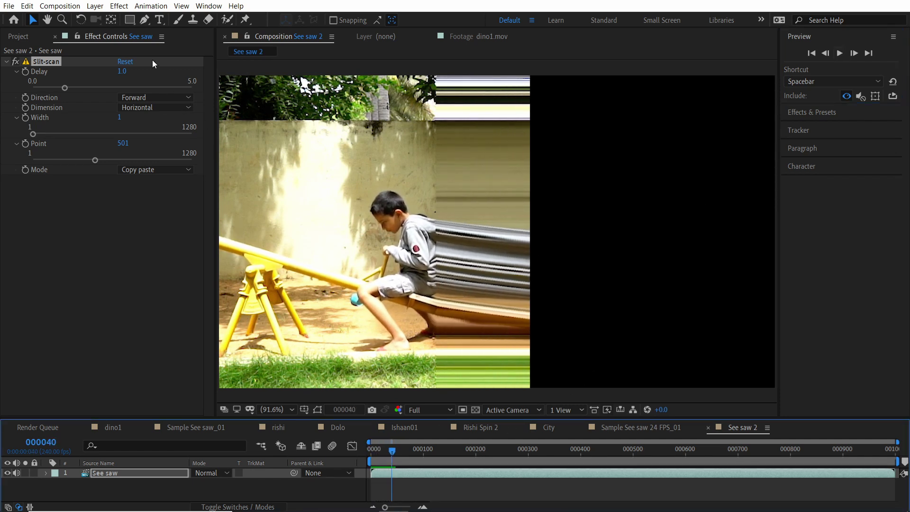
Set the Slit-scan Delay to 5.0 and preview the longer smear.
click(122, 72)
text(5)
key(Return)
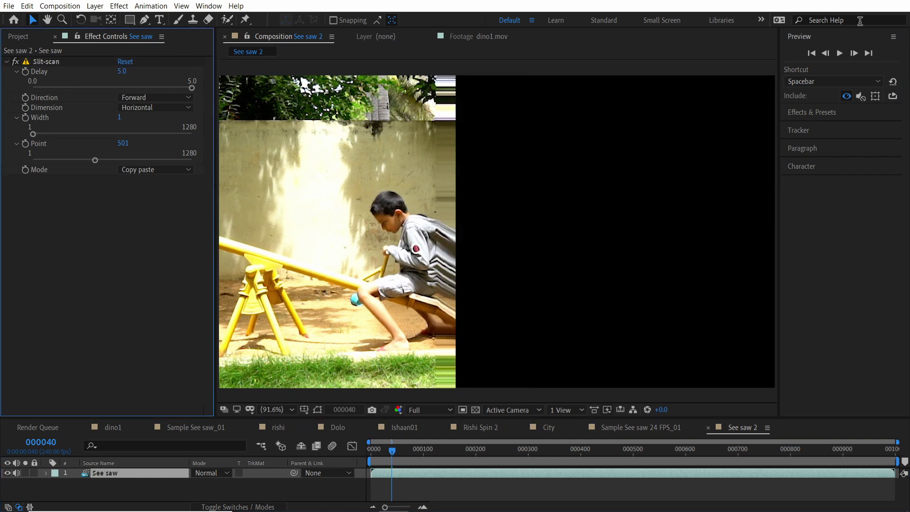
click(840, 54)
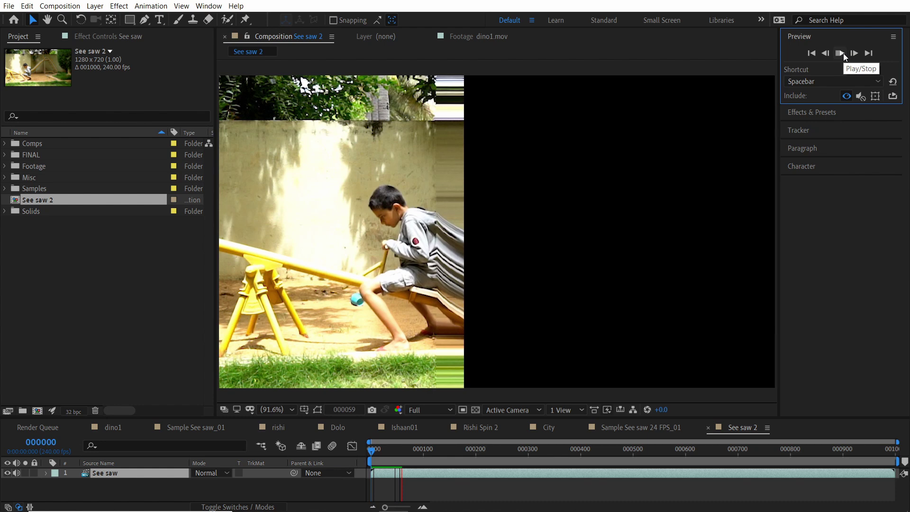
click(843, 53)
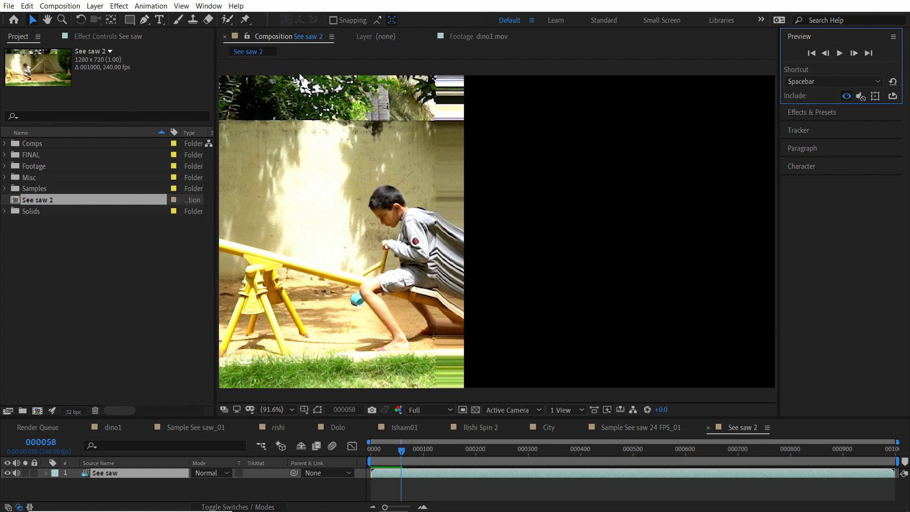
Change See saw 2's frame rate from 240 to 24 fps in Composition Settings and preview it.
click(59, 6)
click(100, 33)
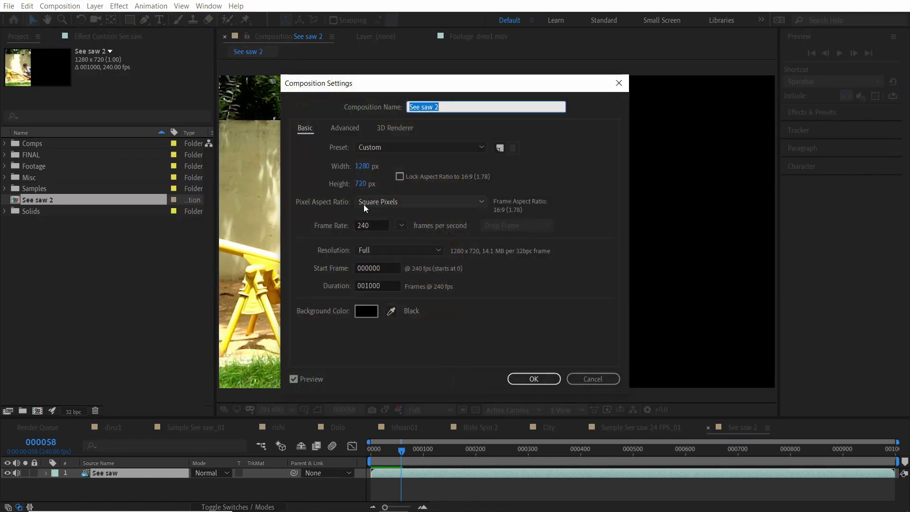
click(380, 226)
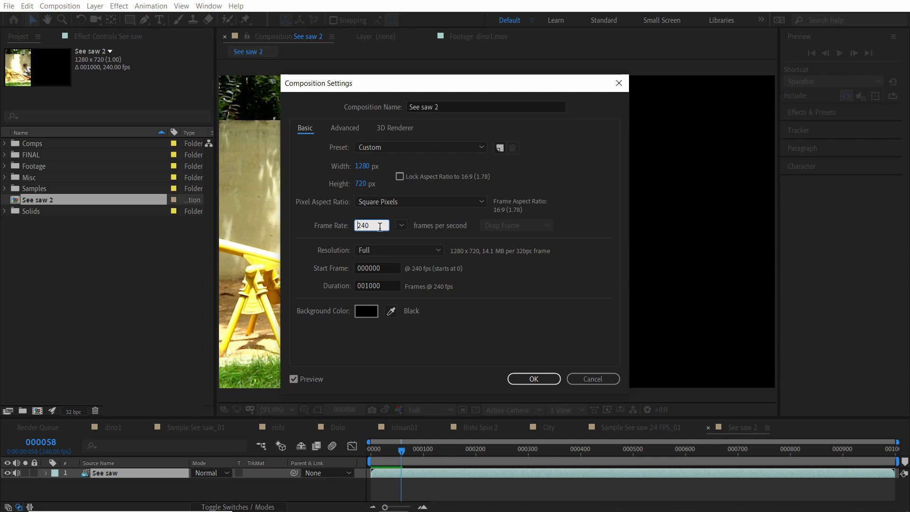
key(BackSpace)
click(540, 380)
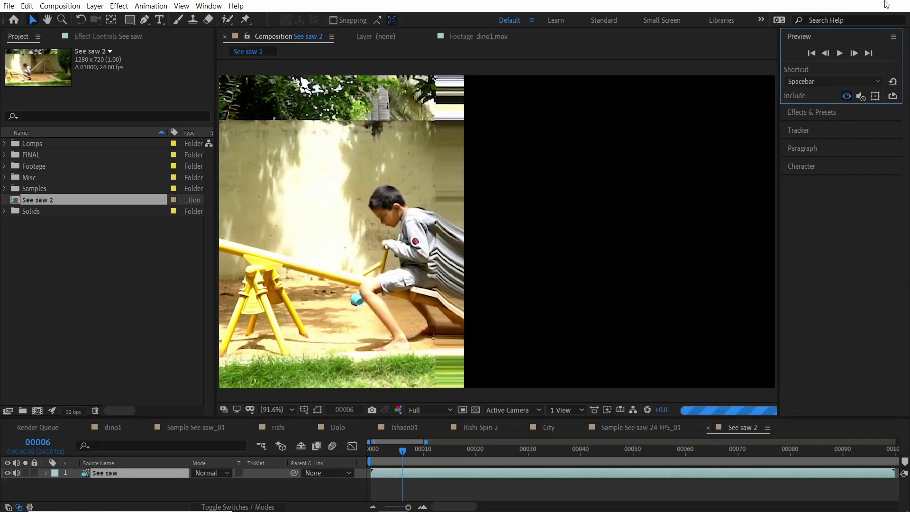
click(840, 53)
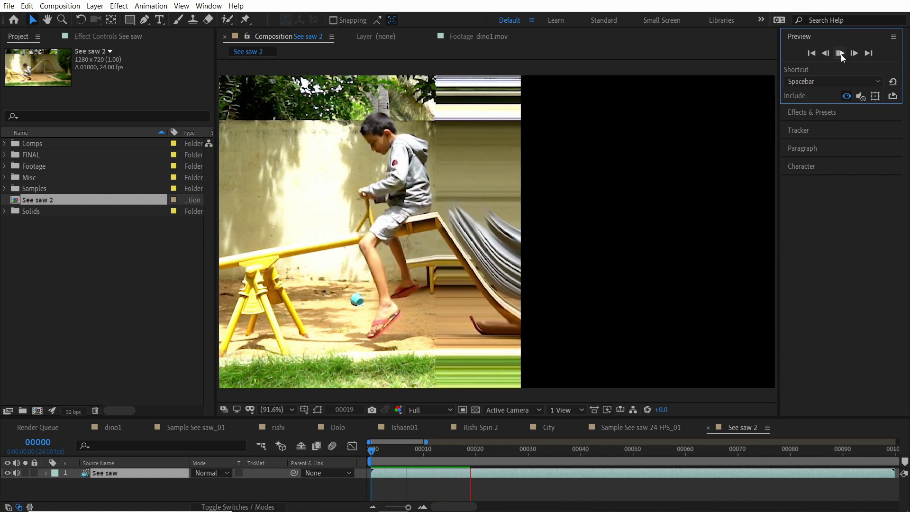
click(840, 53)
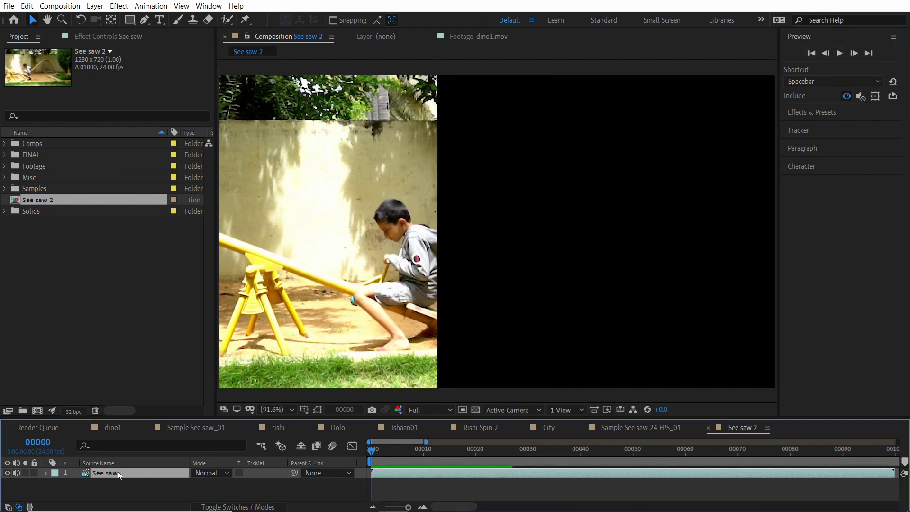
Duplicate the See saw layer and delete Slit-scan from the lower copy, hiding it to compare.
key(ctrl+d)
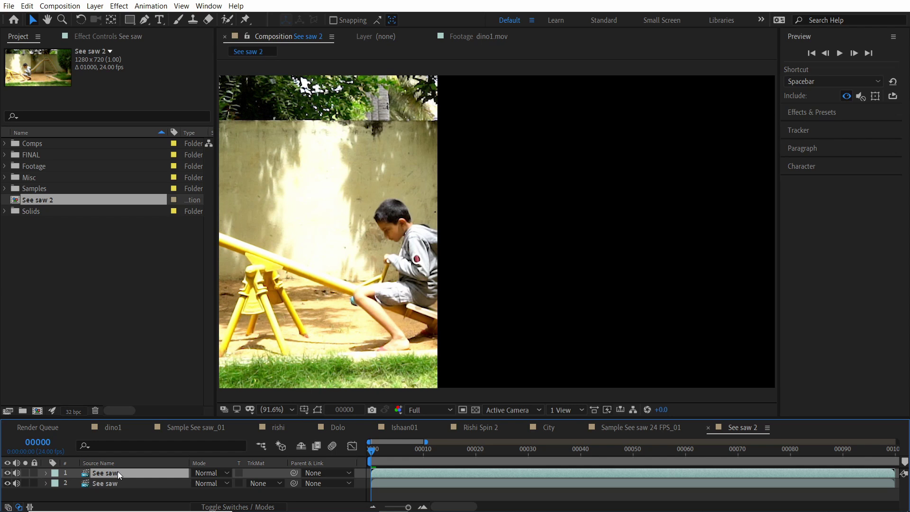
click(116, 483)
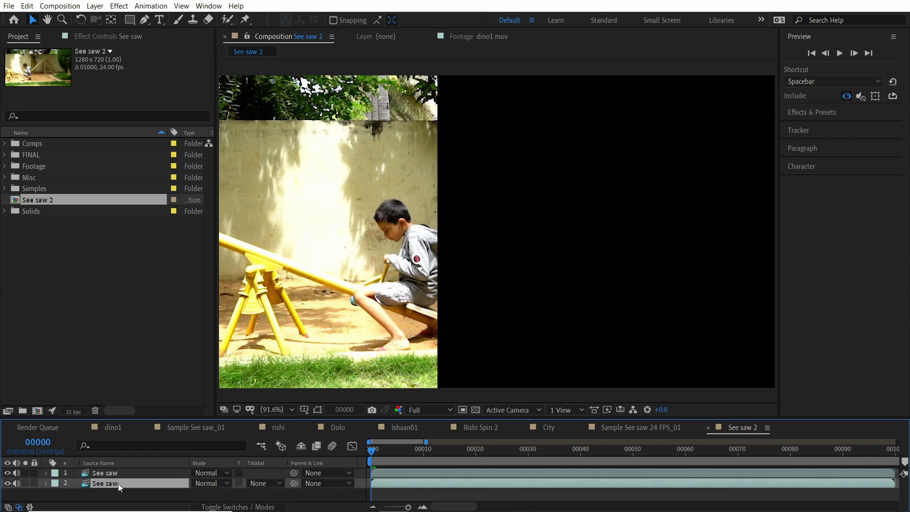
click(95, 36)
click(52, 61)
key(Delete)
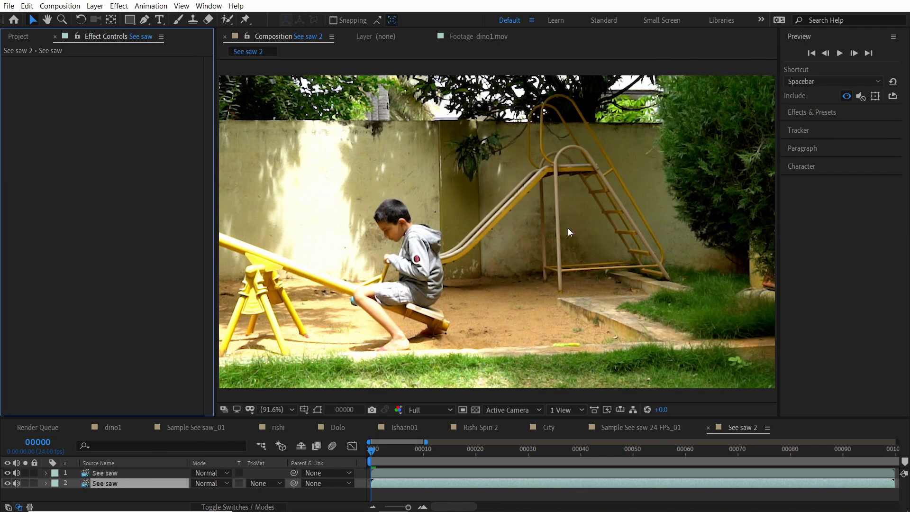
click(7, 483)
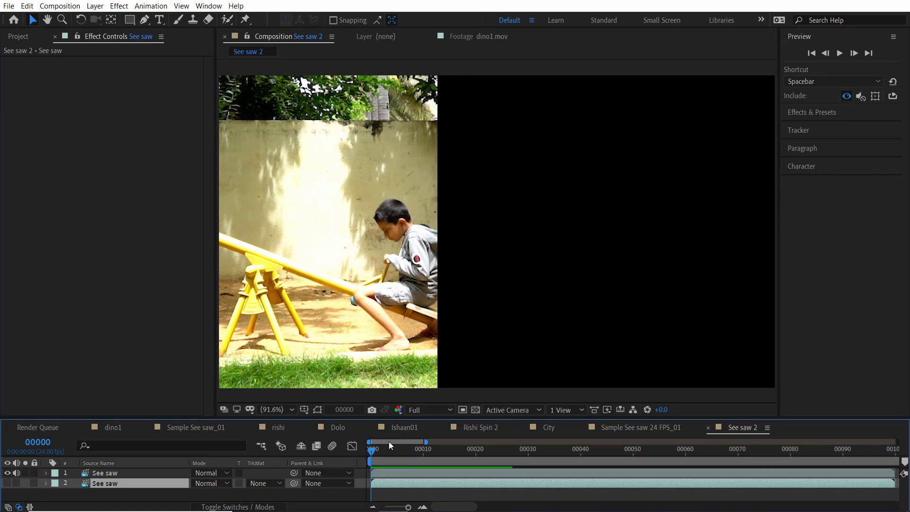
mouse_move(372, 454)
mouse_down()
mouse_move(419, 453)
mouse_move(363, 465)
mouse_up()
Apply Freeze Frame to the lower See saw layer and set the viewer to Fit.
right_click(116, 485)
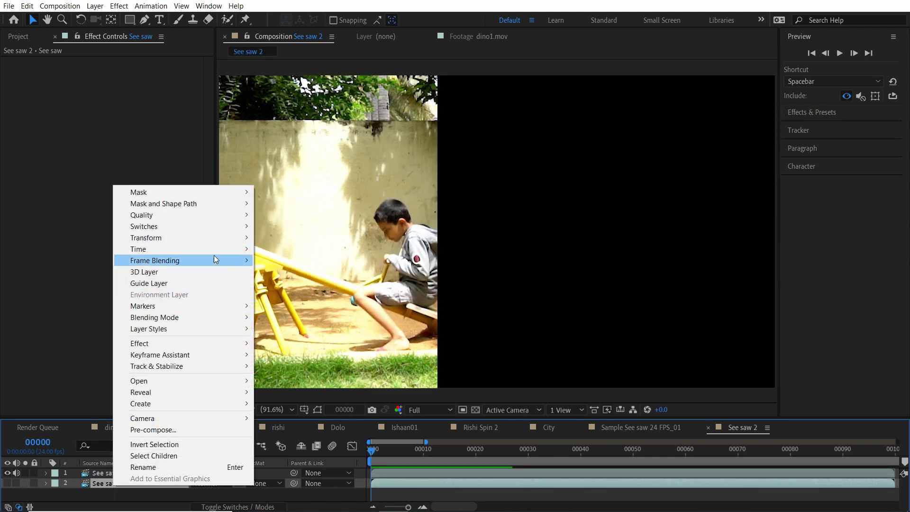
mouse_move(209, 249)
click(291, 284)
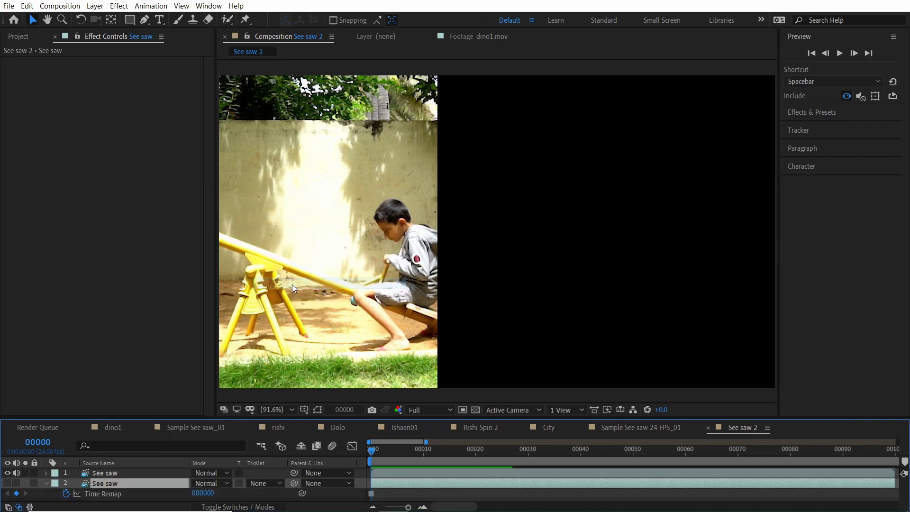
scroll(497, 305, up, 1)
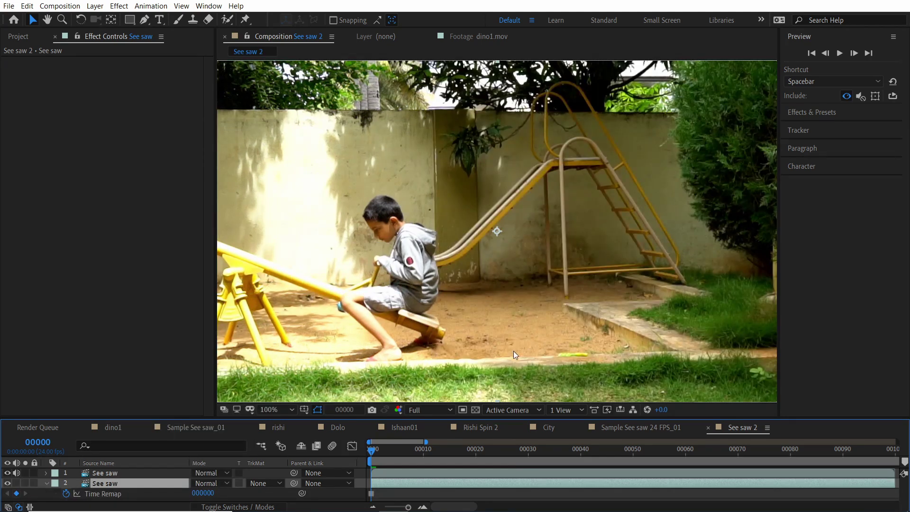
click(275, 409)
click(280, 196)
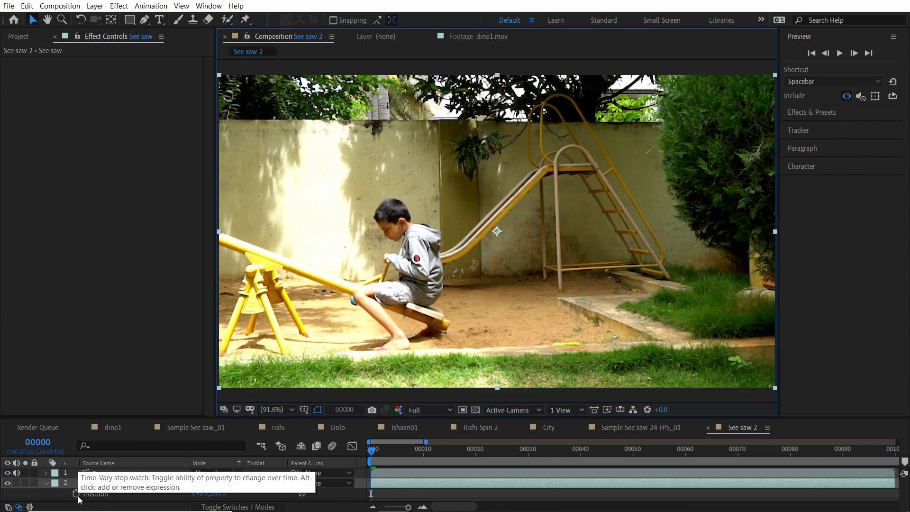
Show the copy's Position, hide it, and preview from frame 61 to see the slit edge.
key(p)
click(7, 483)
drag(378, 452, 587, 446)
drag(667, 441, 691, 434)
key(space)
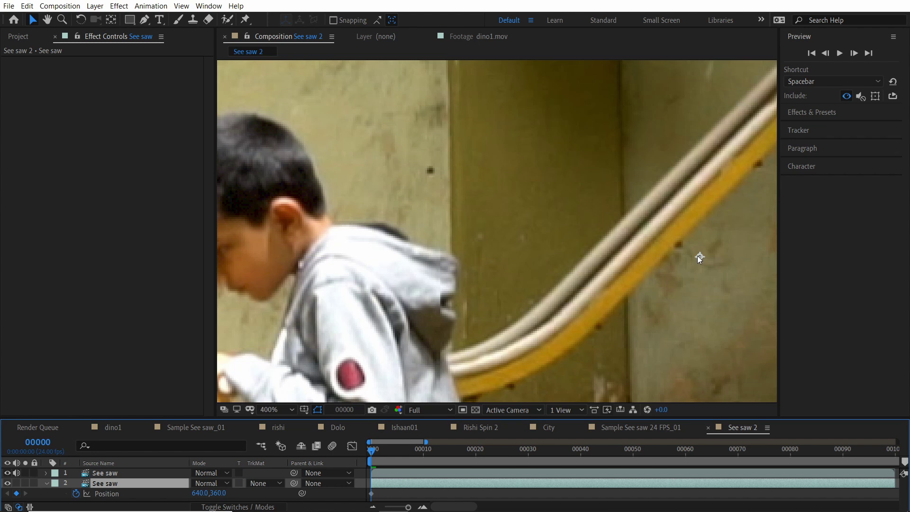
Shift the frozen layer's anchor point left with the Pan Behind tool, then go to frame 71.
key(y)
drag(700, 259, 441, 227)
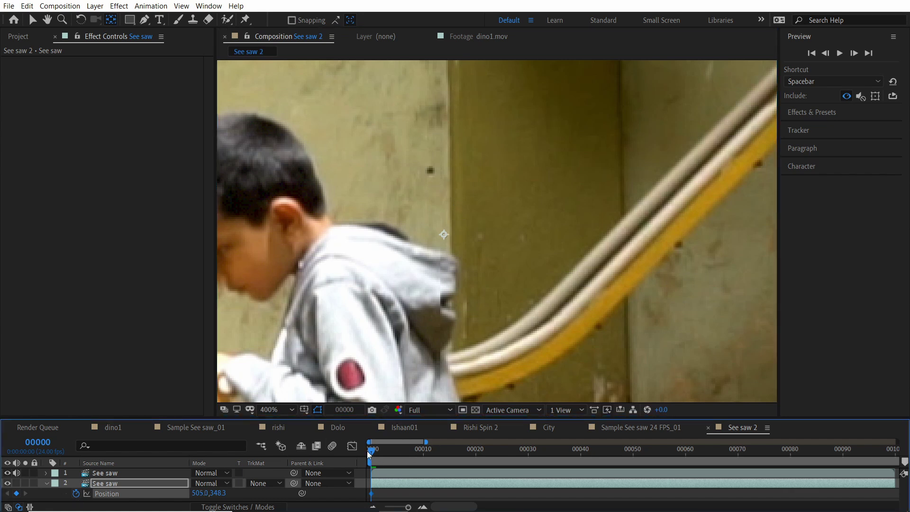
drag(368, 454, 392, 450)
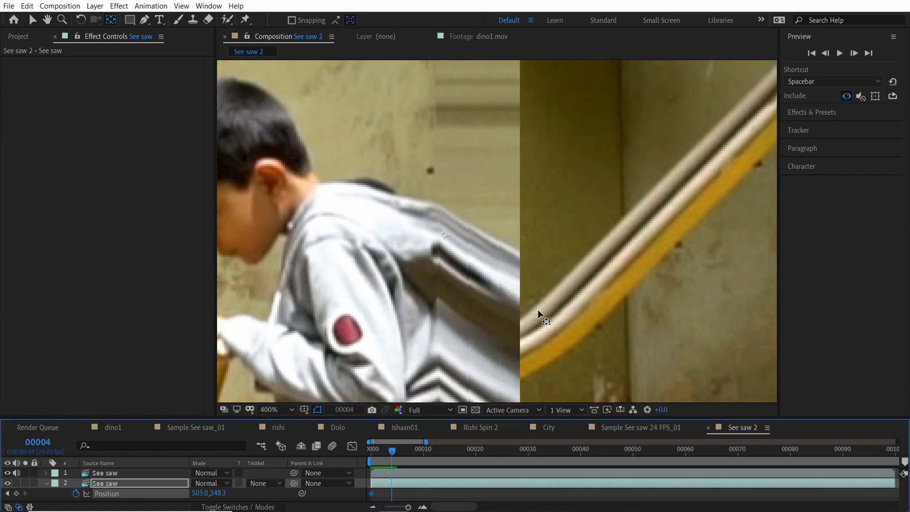
key(comma)
click(32, 19)
click(696, 450)
drag(710, 451, 744, 452)
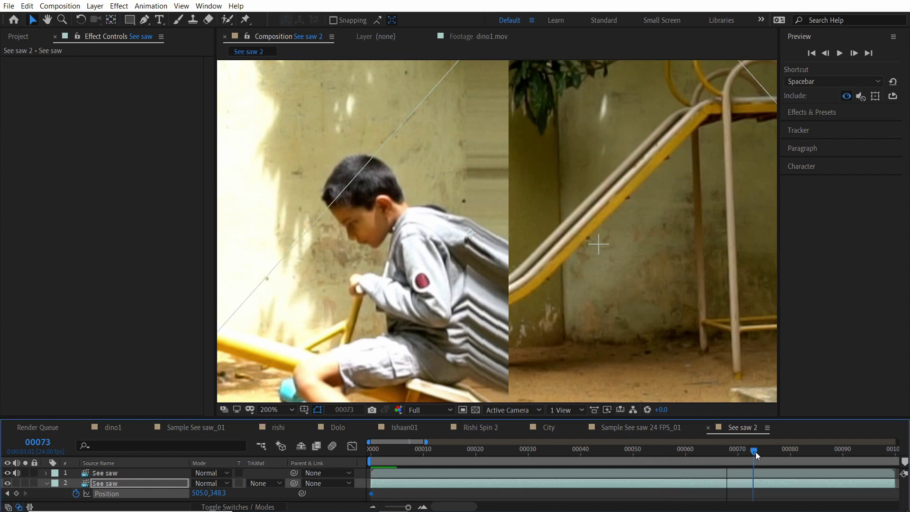
Keyframe Position at frame 73 and slide the frozen layer to X 1280.
key(ctrl+v)
drag(381, 483, 641, 483)
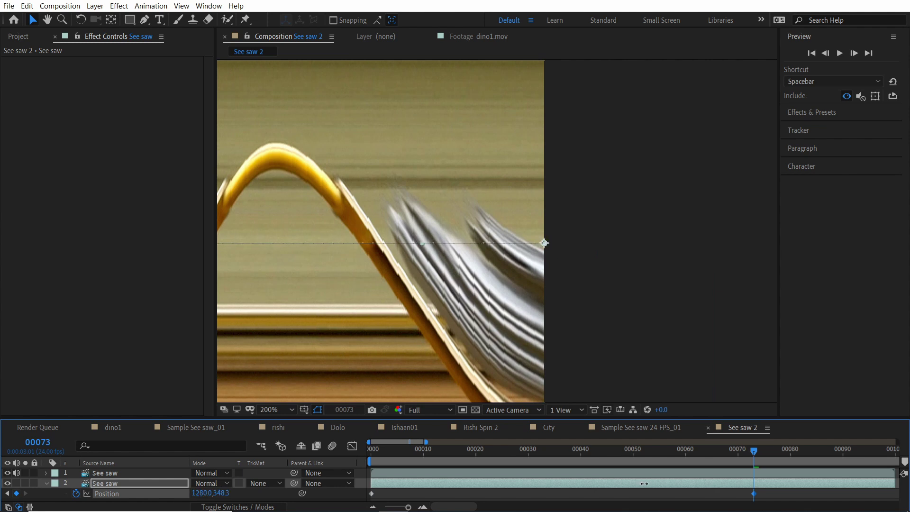
scroll(602, 217, up, 4)
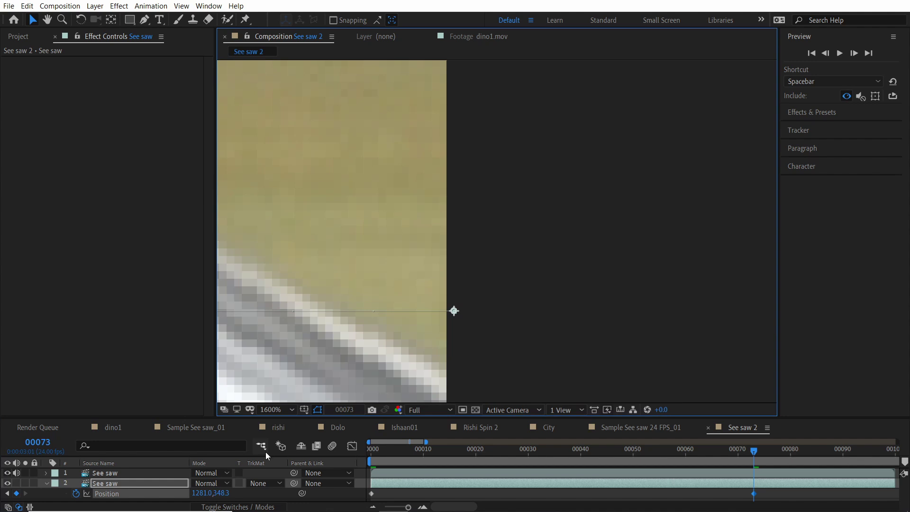
drag(206, 493, 204, 494)
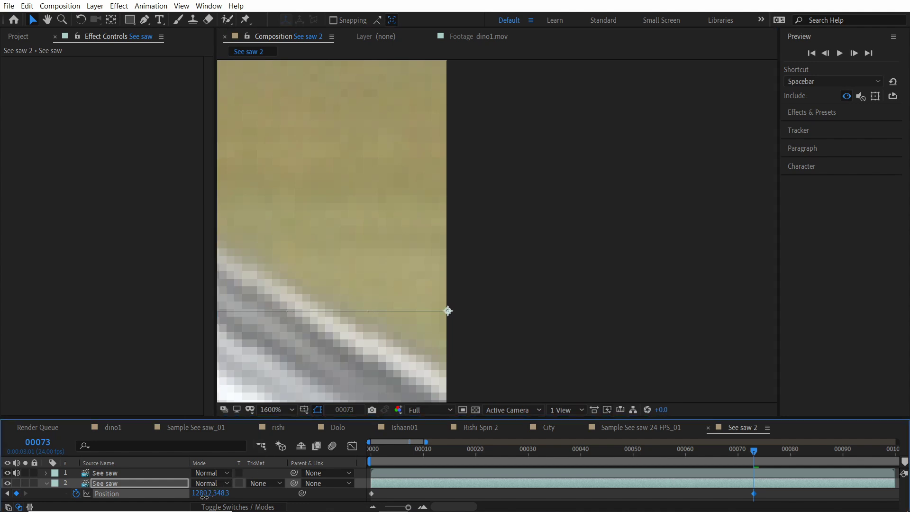
scroll(452, 292, down, 8)
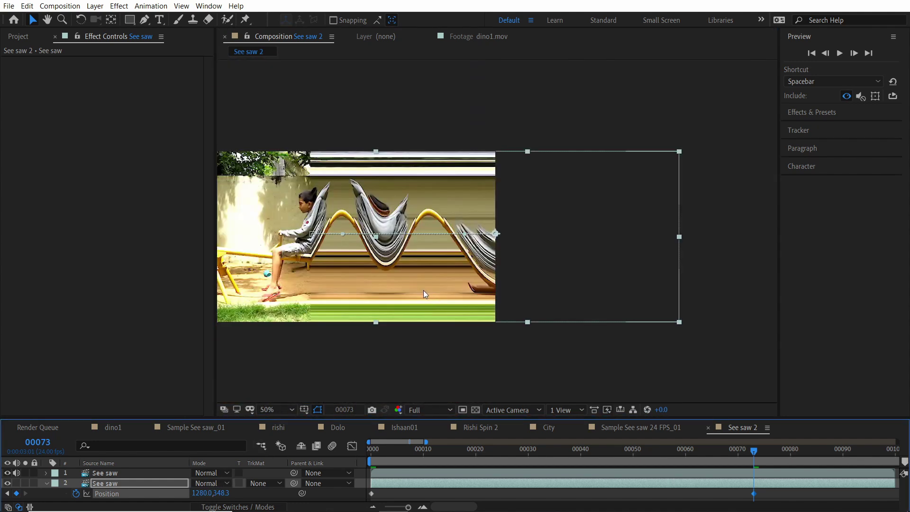
Preview the sliding animation, then open and play the dino1 composition.
click(839, 53)
key(space)
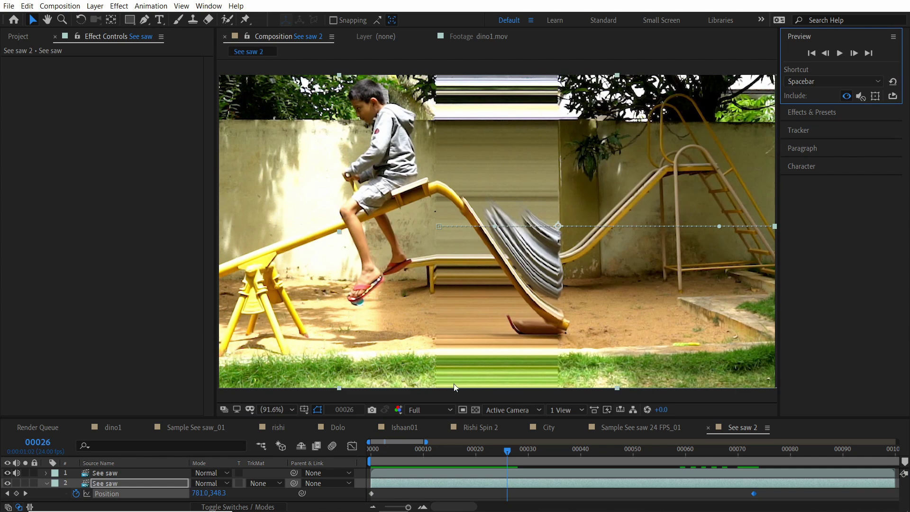
drag(377, 460, 418, 456)
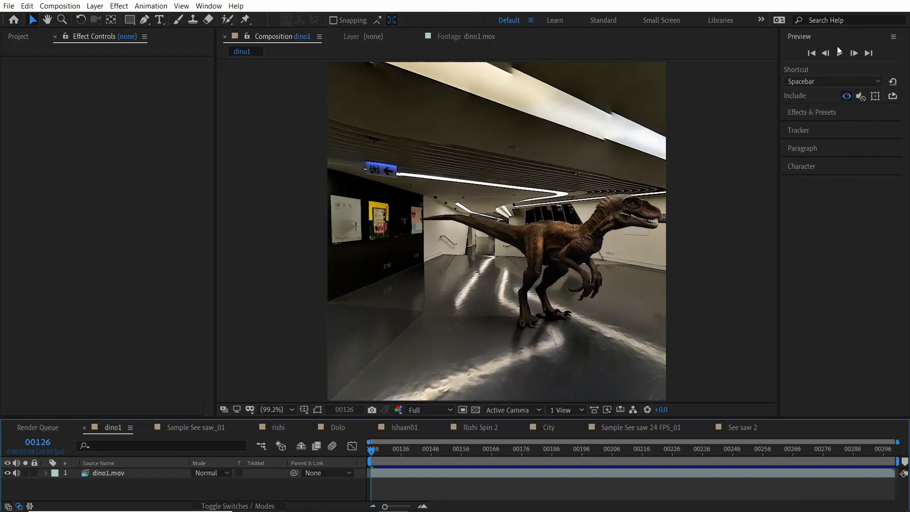
click(839, 54)
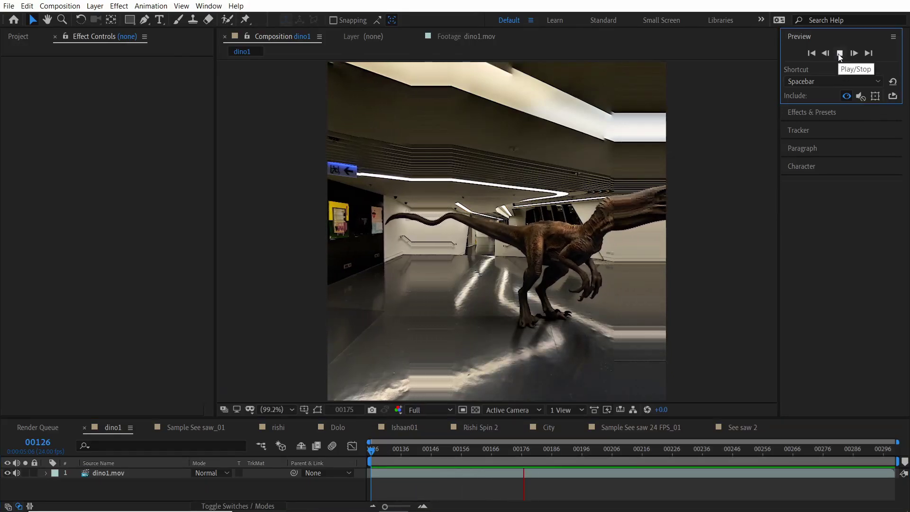
Stop the dino1 preview and open See saw 2's Slit-scan Direction choices.
click(839, 53)
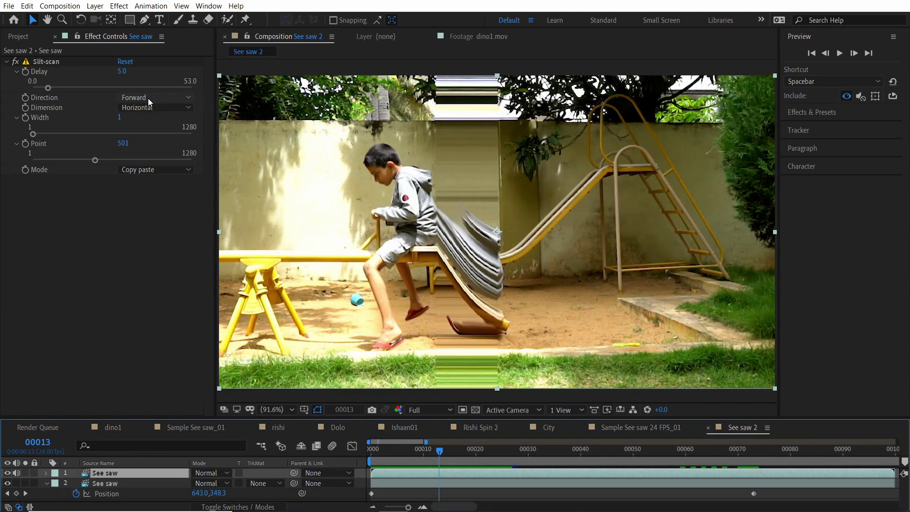
click(148, 98)
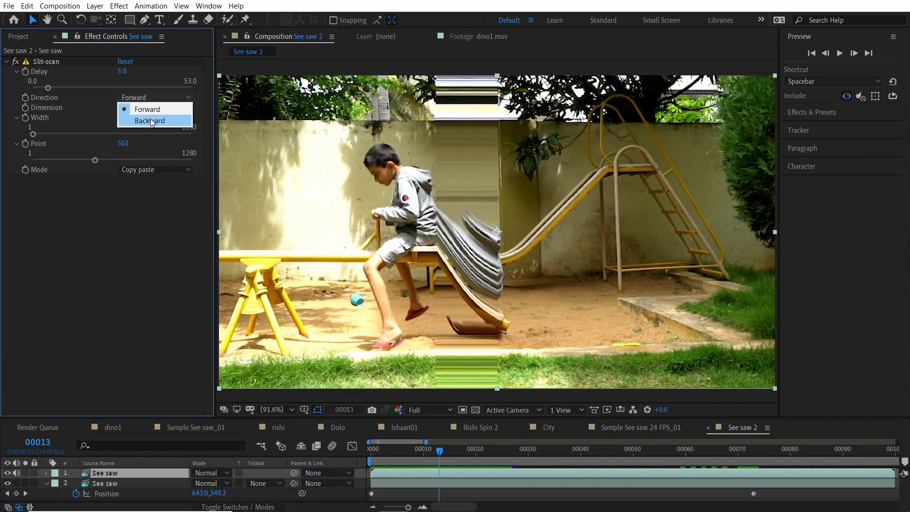
Set the slit-scan Direction to Backward, then preview the rishi composition.
click(151, 121)
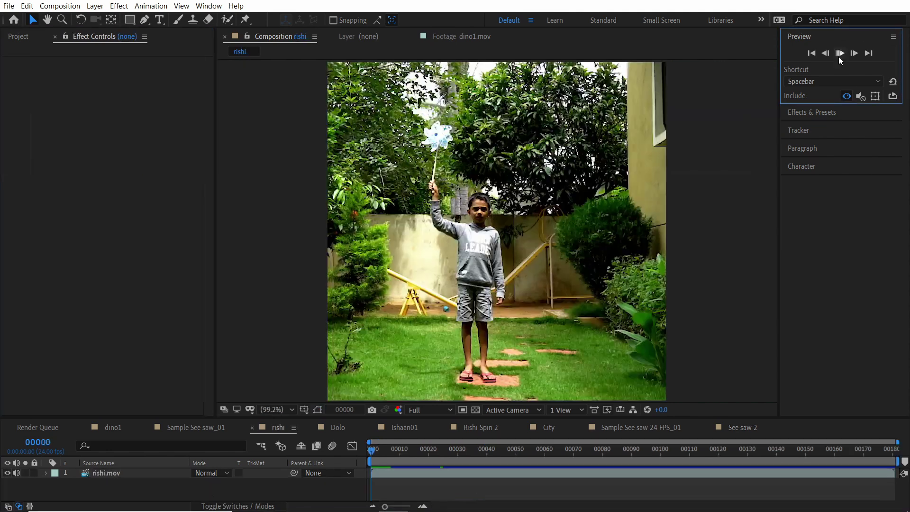
click(840, 53)
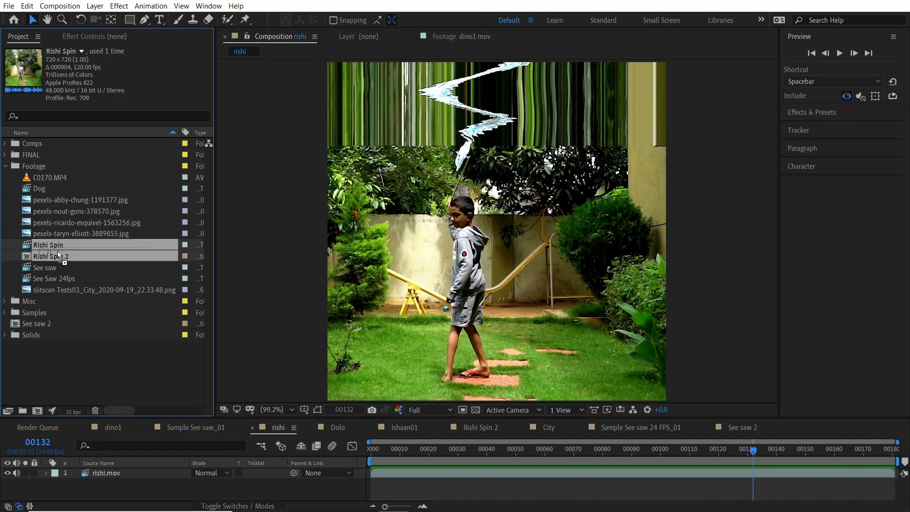
Create Rishi Spin 3 from the Rishi Spin footage, change it from 120 to 24 fps, and preview.
drag(58, 251, 36, 409)
click(59, 6)
click(71, 30)
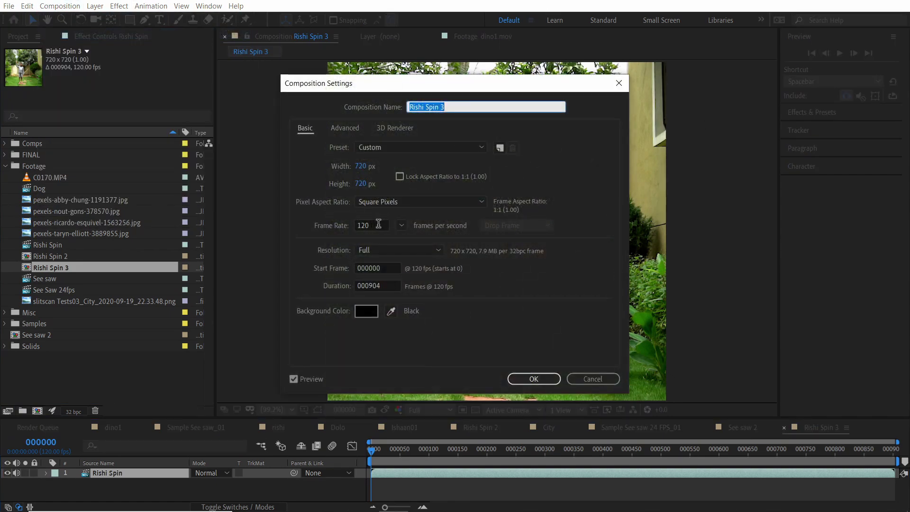
double_click(378, 226)
text(2)
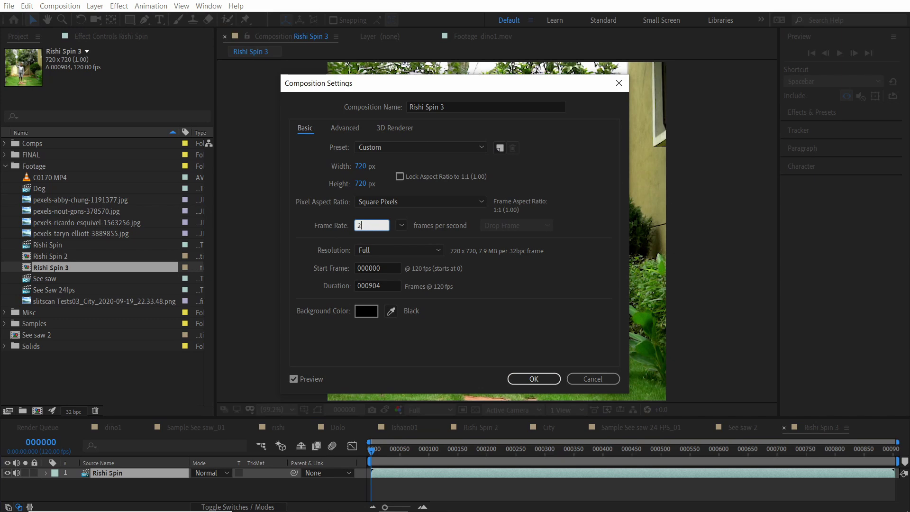
click(534, 377)
click(840, 53)
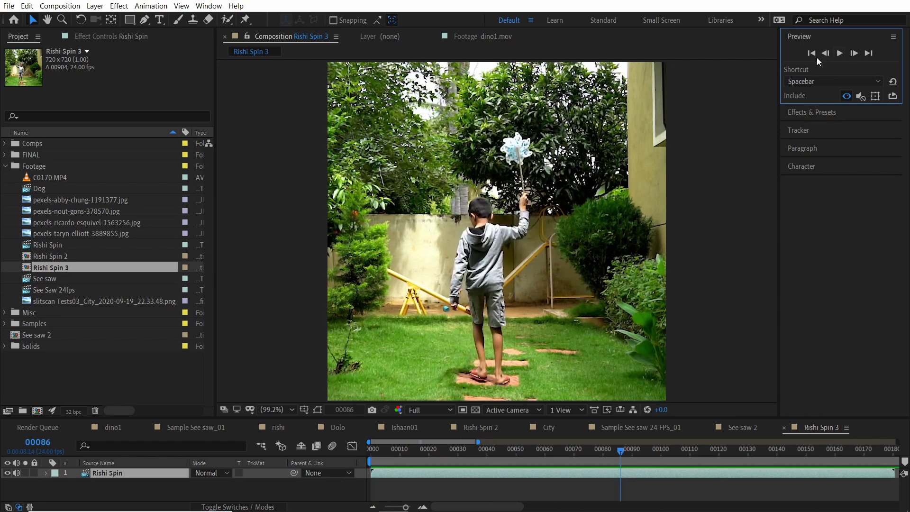
Apply Slit-scan from Effects & Presets to the Rishi Spin layer and preview it.
click(842, 55)
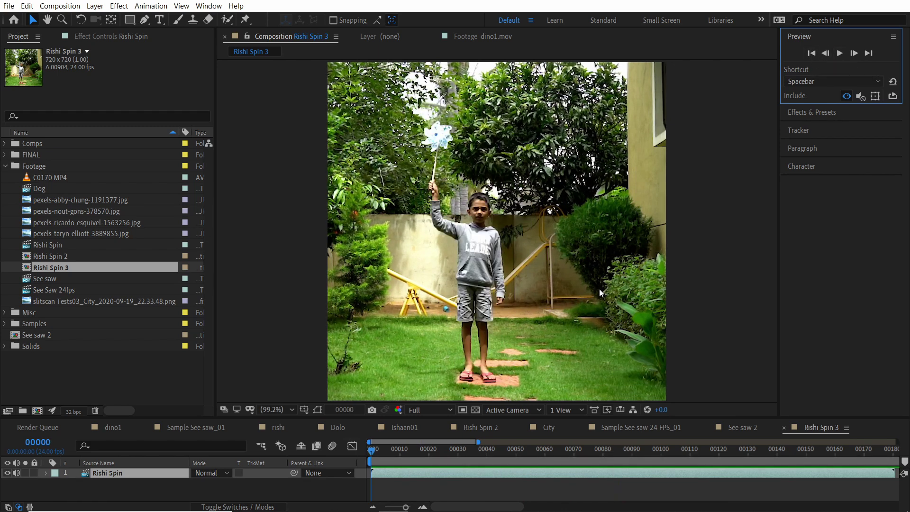
click(819, 112)
drag(826, 92, 420, 469)
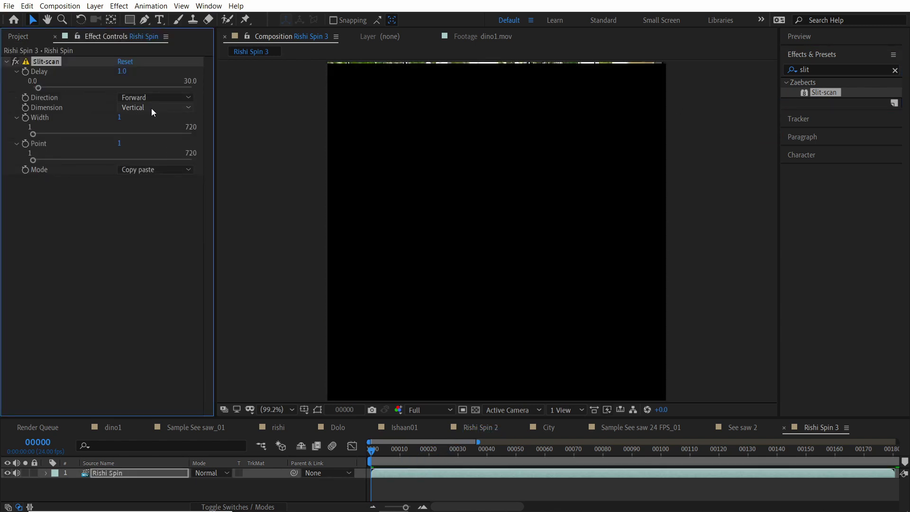
click(813, 39)
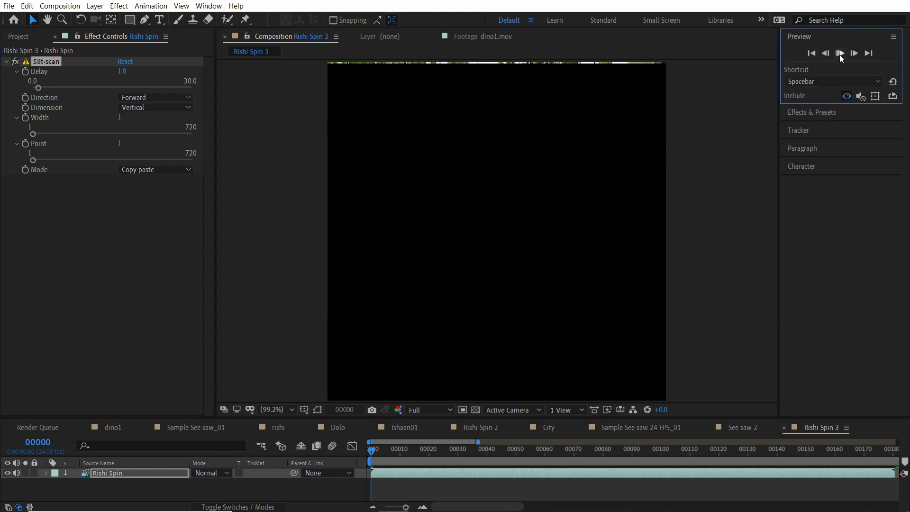
click(841, 54)
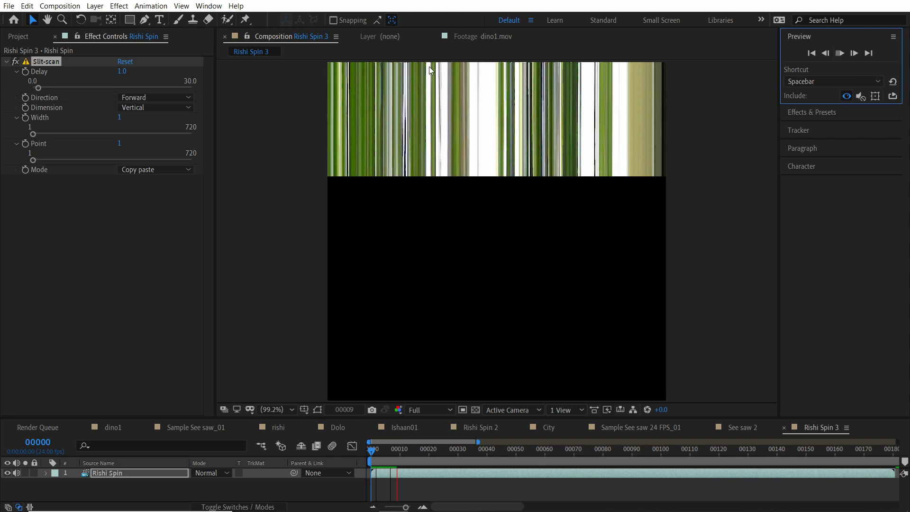
click(840, 54)
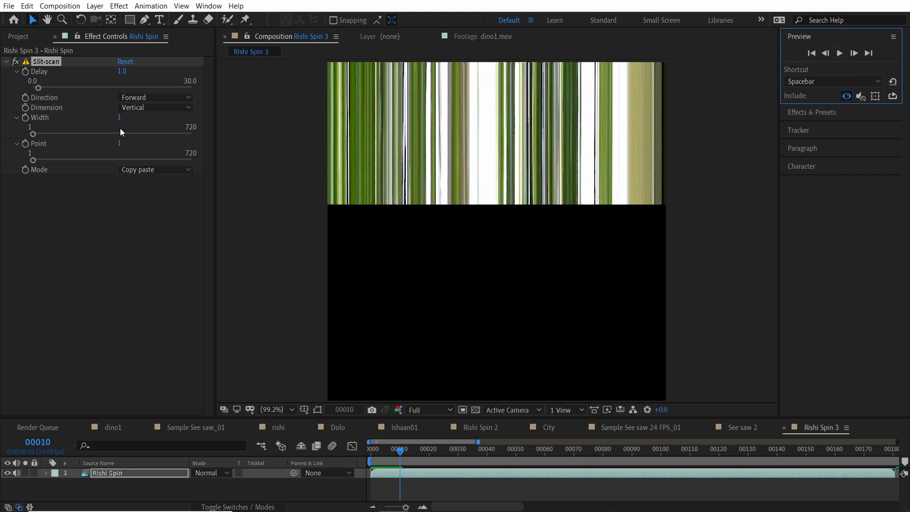
Set the Slit-scan Direction to Backward and preview from the first frame.
click(152, 98)
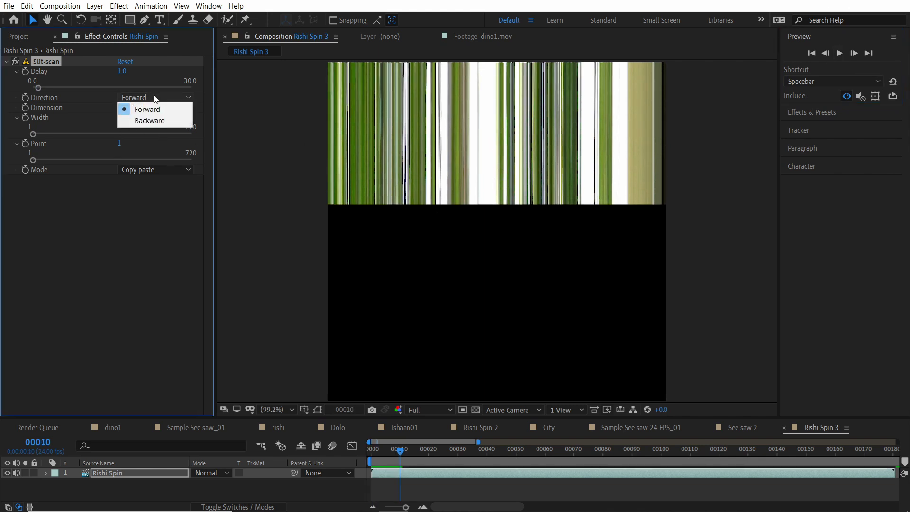
click(160, 121)
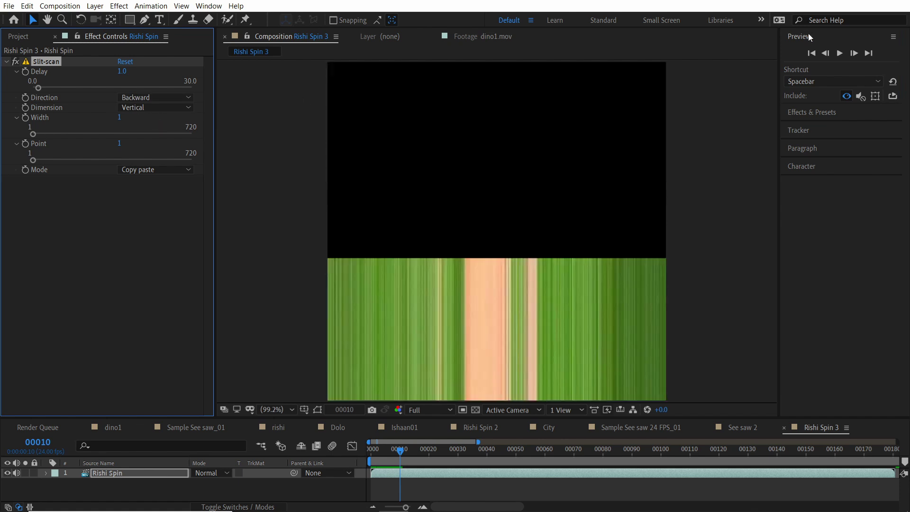
click(812, 53)
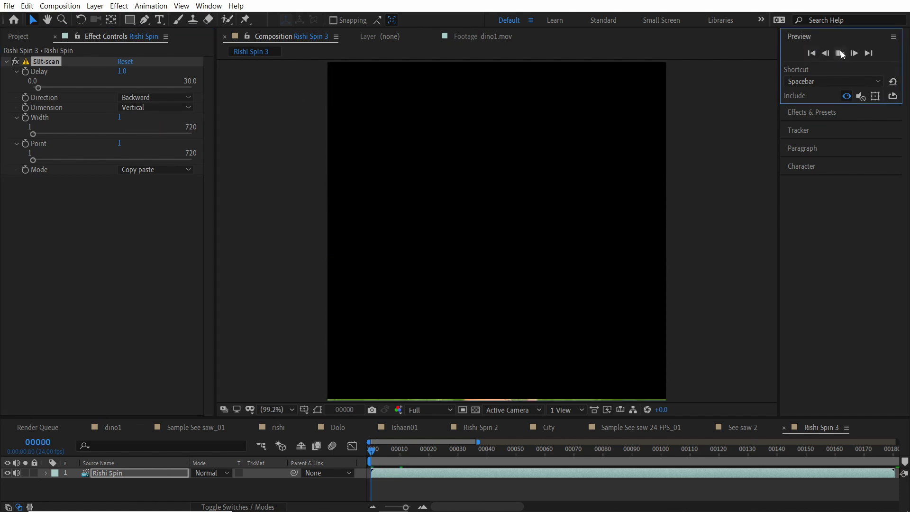
click(840, 53)
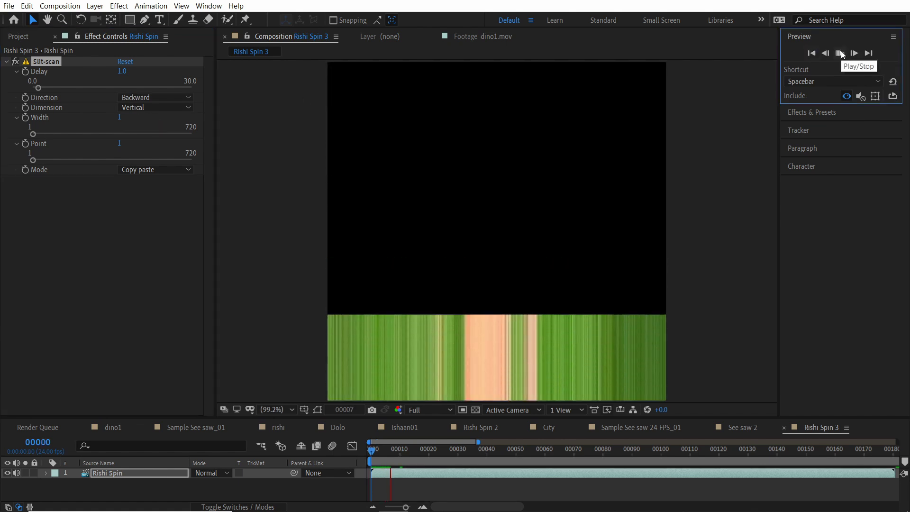
click(841, 53)
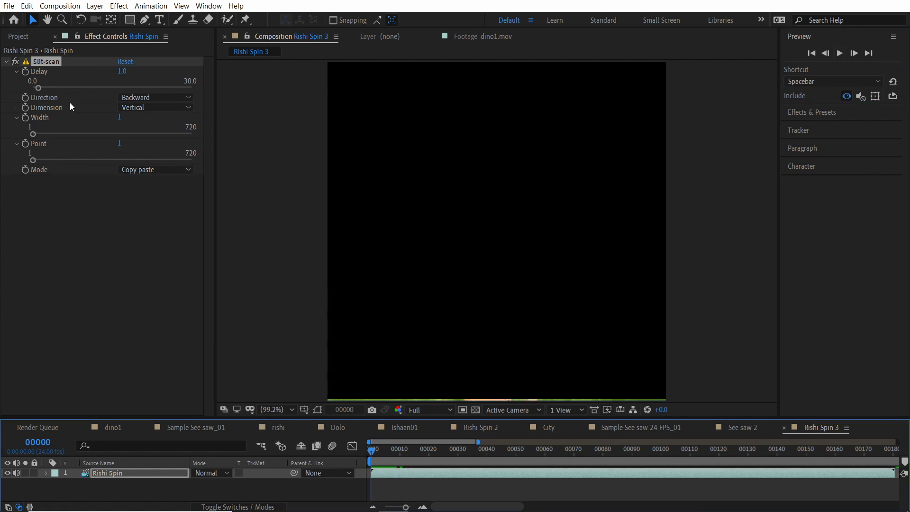
Scrub the Slit-scan Point up to 543 and preview the streaked pinwheel.
drag(121, 147, 454, 159)
click(811, 53)
click(840, 53)
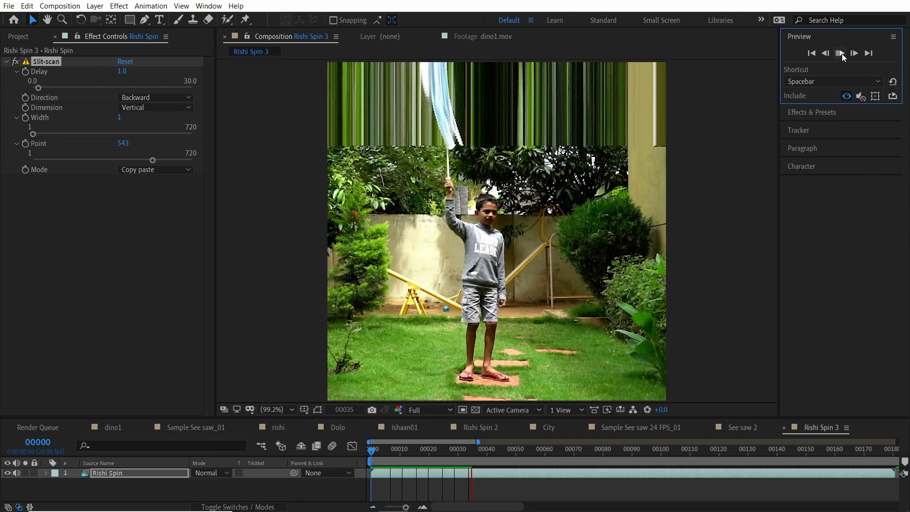
scroll(520, 250, up, 3)
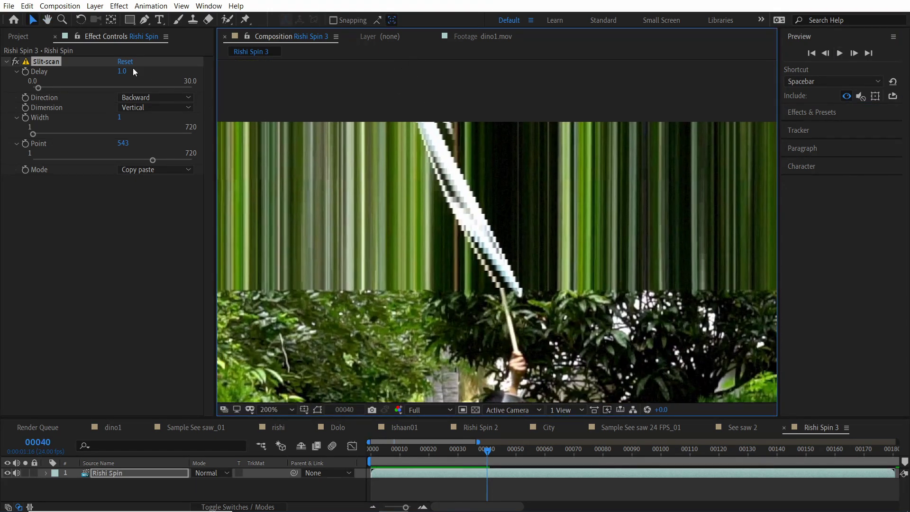
Set Rishi Spin 3's Slit-scan Delay to 4.0 and preview the longer smear.
click(120, 72)
text(4)
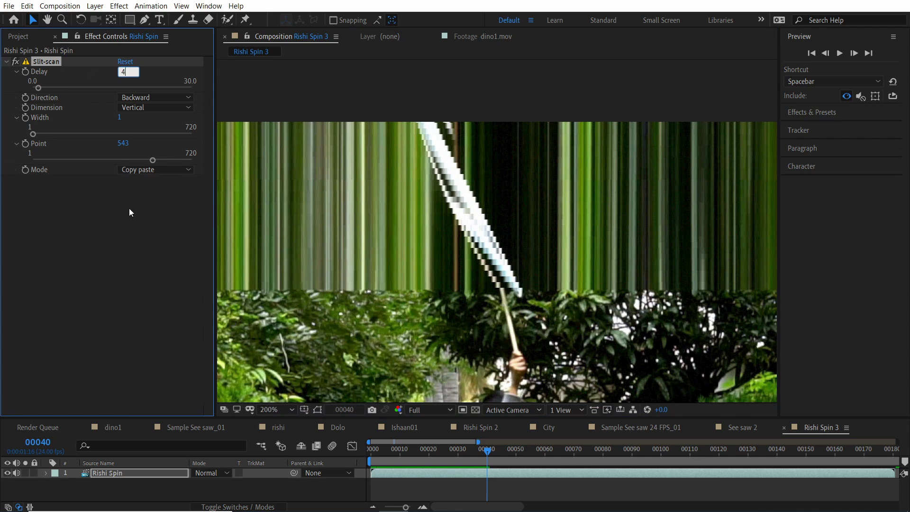
click(143, 210)
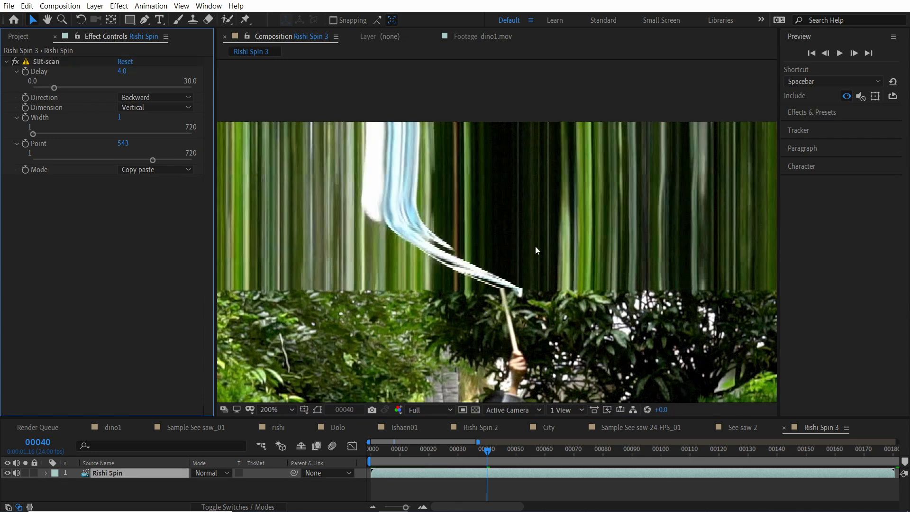
key(comma)
click(840, 53)
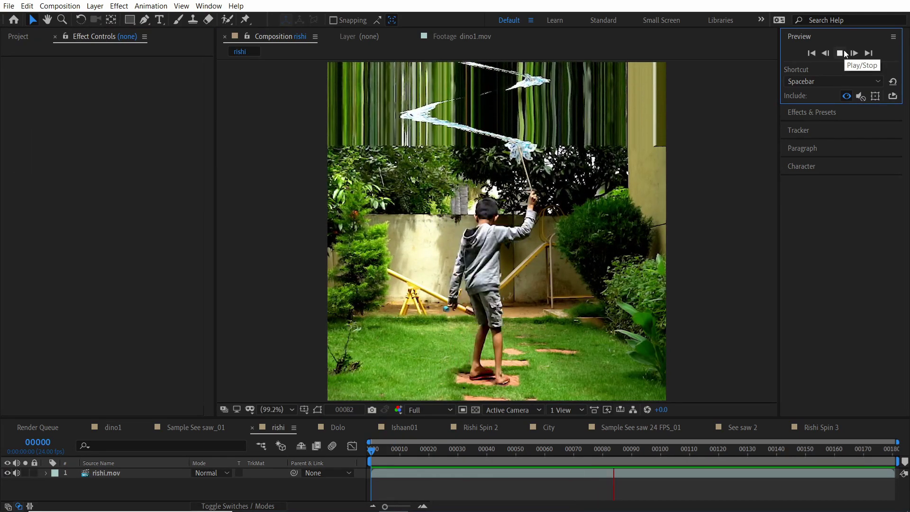
Back in Rishi Spin 3, raise the Slit-scan Delay to 6.0 and preview it.
click(842, 53)
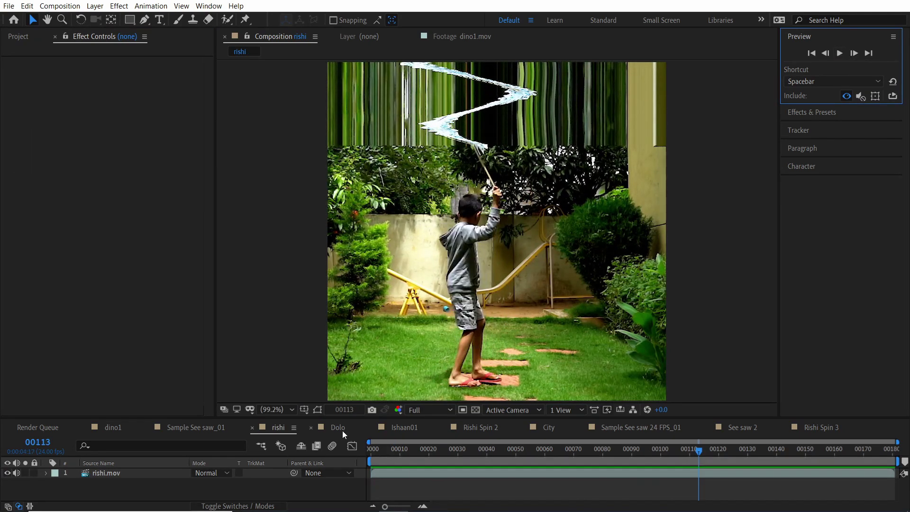
click(815, 428)
click(121, 73)
key(Return)
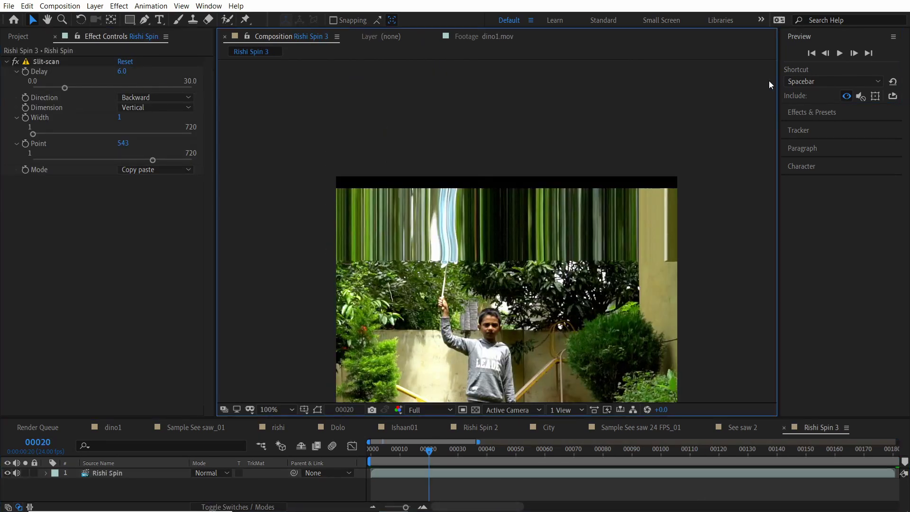
click(854, 53)
click(853, 53)
drag(562, 255, 534, 139)
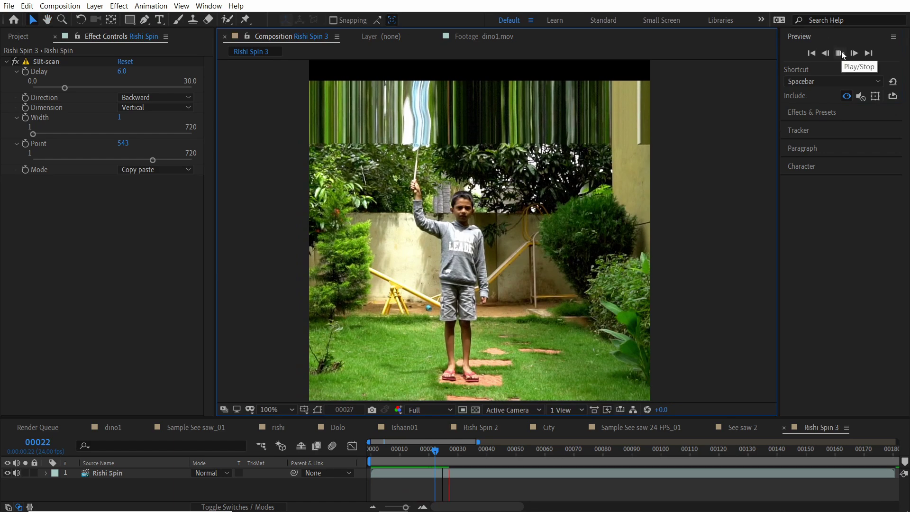
click(841, 53)
click(840, 53)
Switch to the Sample See saw 24 FPS_01 composition viewed at 100%.
scroll(439, 93, down, 2)
scroll(420, 98, up, 4)
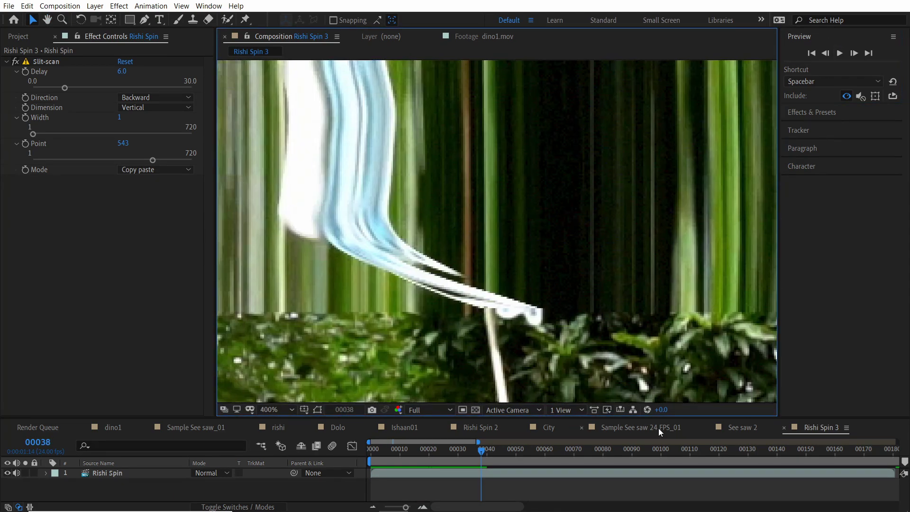
click(658, 428)
key(period)
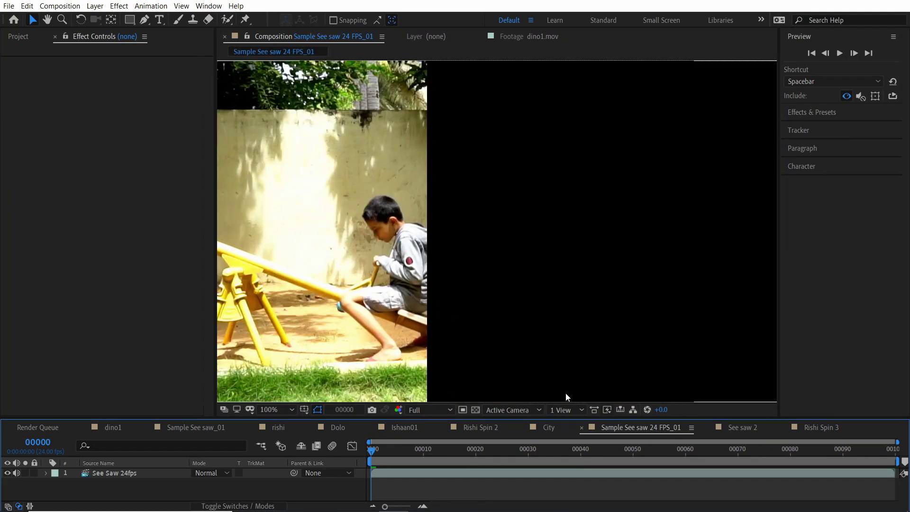
View the See saw 2 composition at 100%, then return to Sample See saw 24 FPS_01.
click(737, 428)
key(period)
key(period)
key(period)
key(period)
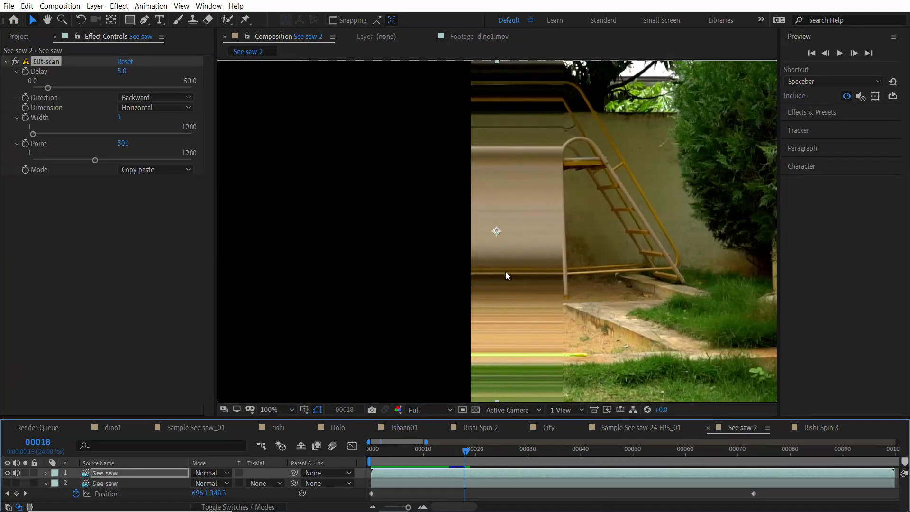
key(shift+comma)
click(881, 54)
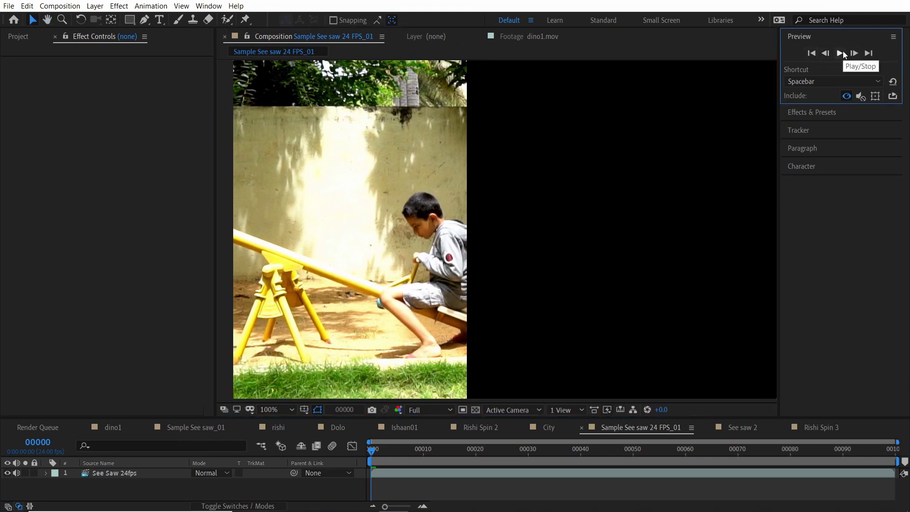
Preview the See Saw 24fps layer's Slit-scan smear (Delay 5.0, Point 491, Horizontal).
click(409, 185)
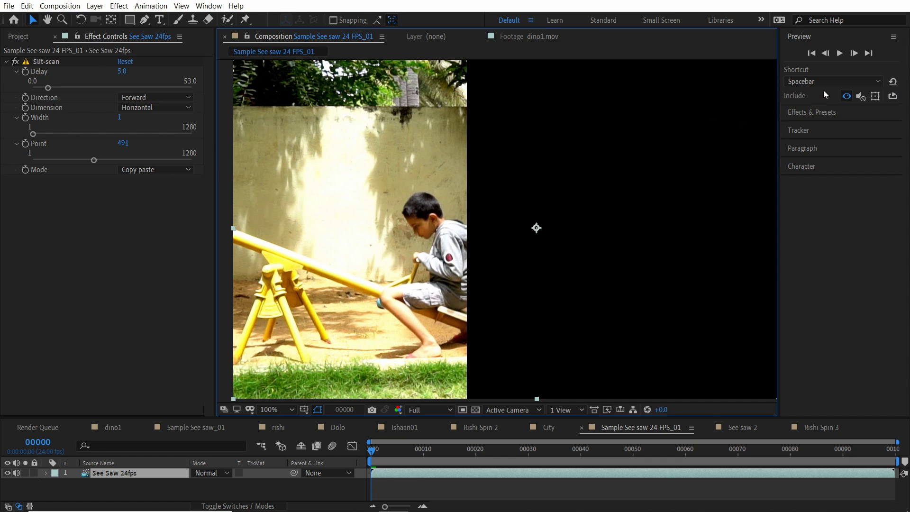
click(840, 53)
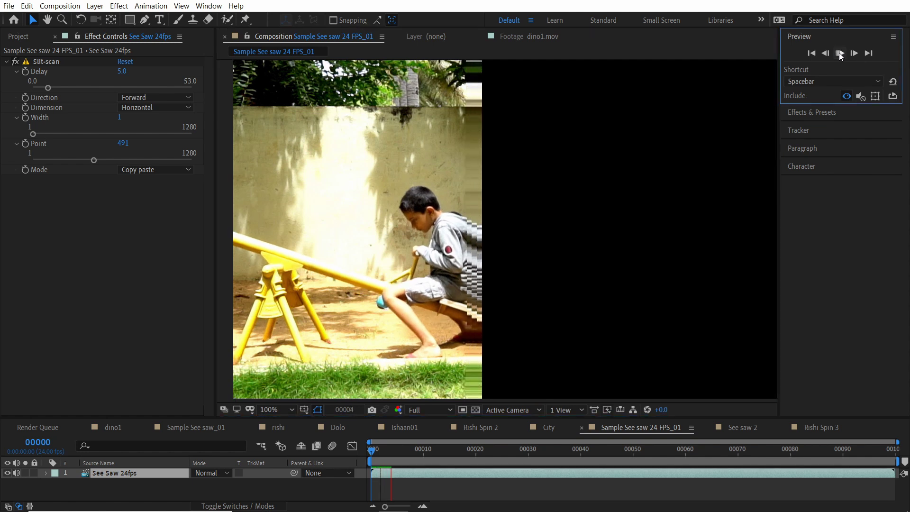
click(840, 53)
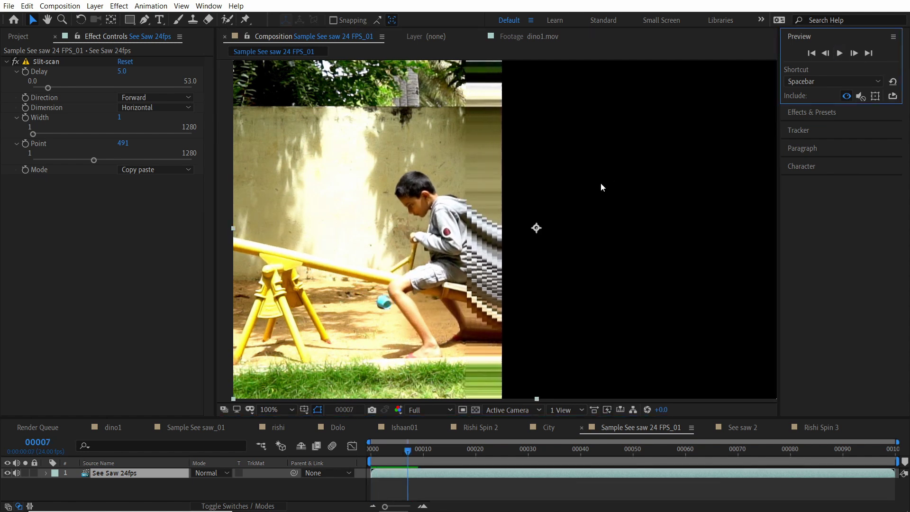
scroll(512, 231, up, 4)
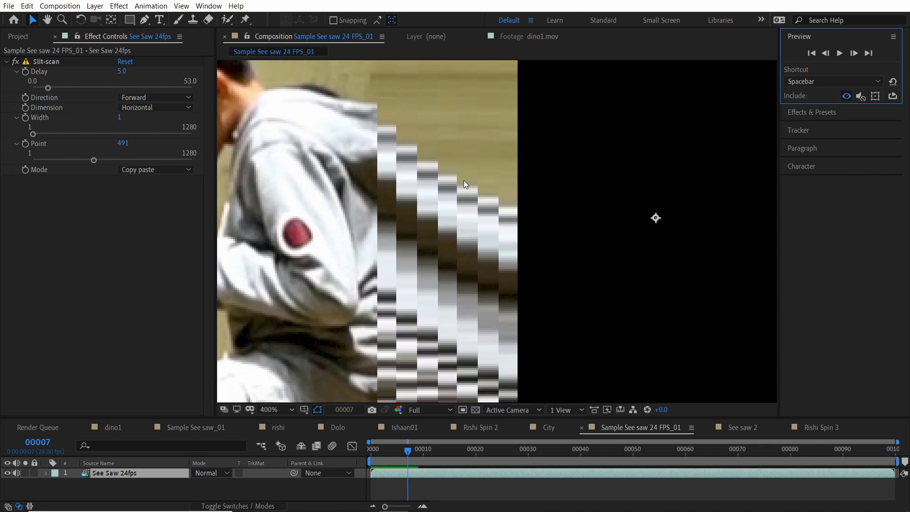
scroll(464, 180, down, 4)
scroll(496, 241, up, 2)
click(18, 36)
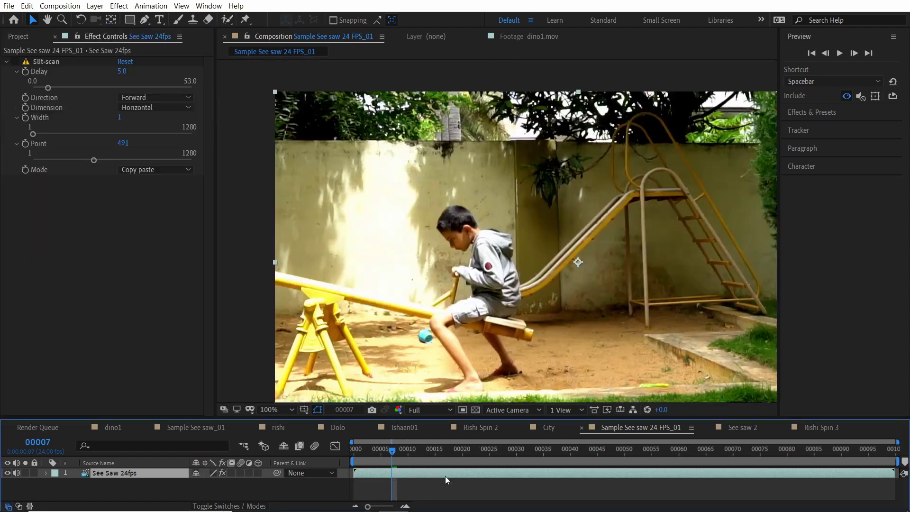
right_click(447, 172)
Time-stretch the See Saw 24fps layer to 400% and preview it.
mouse_move(493, 235)
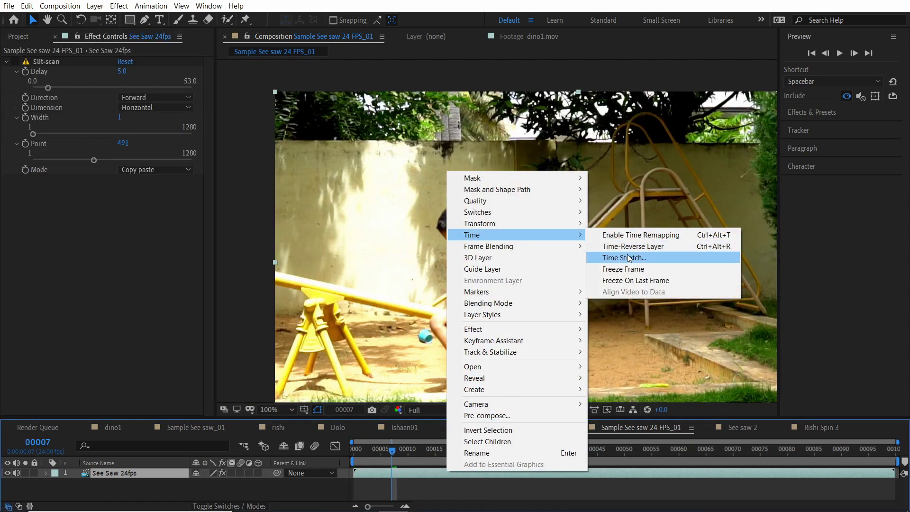
click(629, 258)
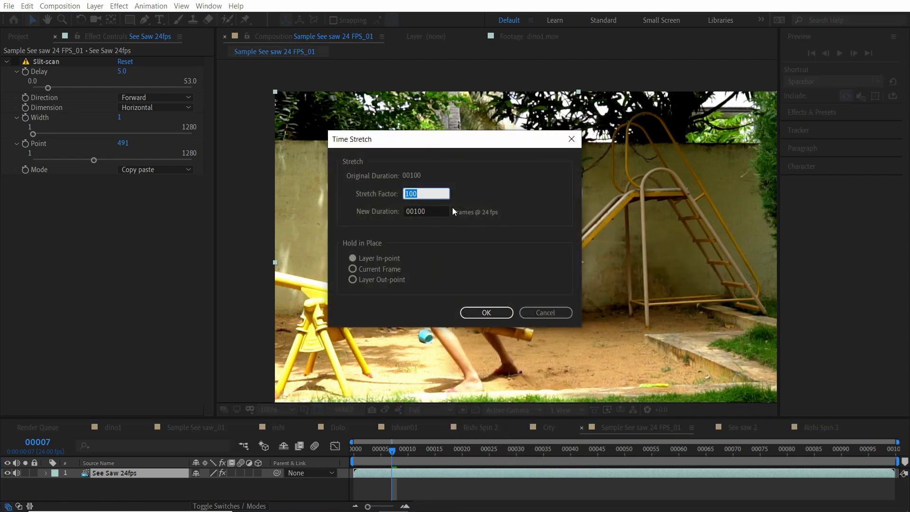
text(400)
click(491, 314)
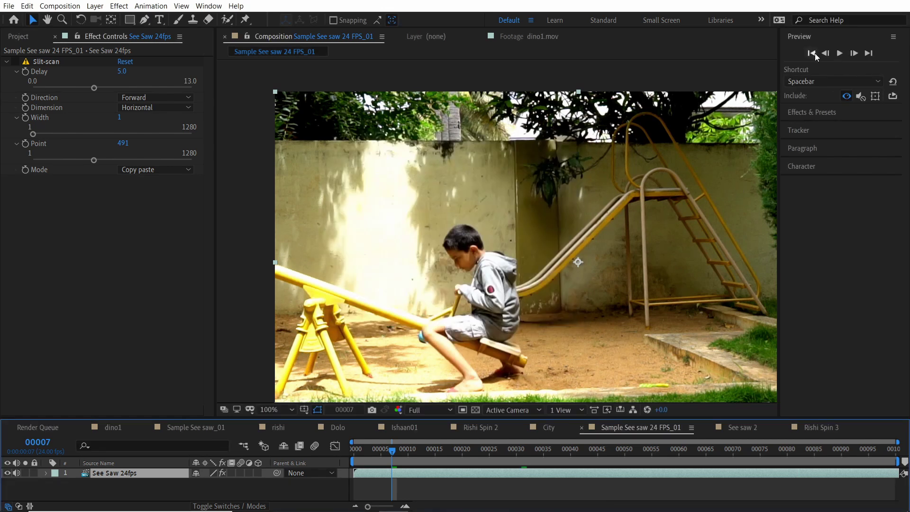
click(814, 53)
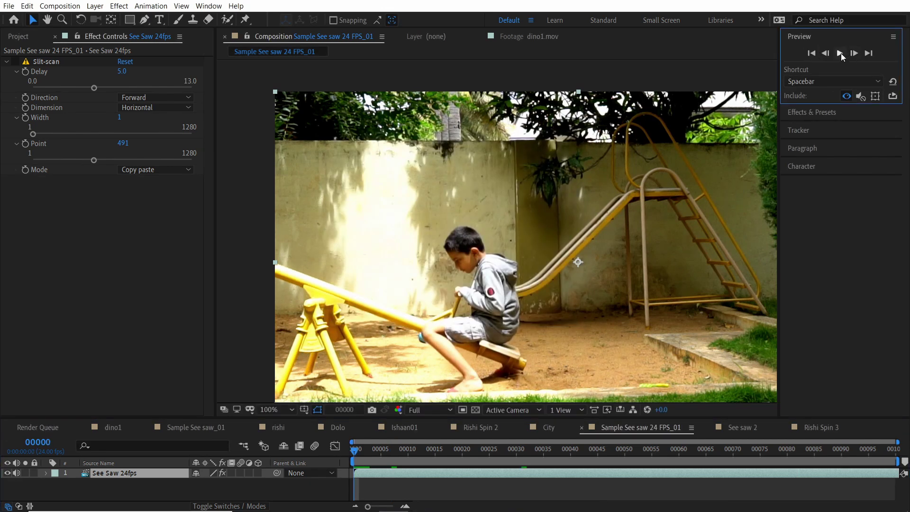
click(840, 53)
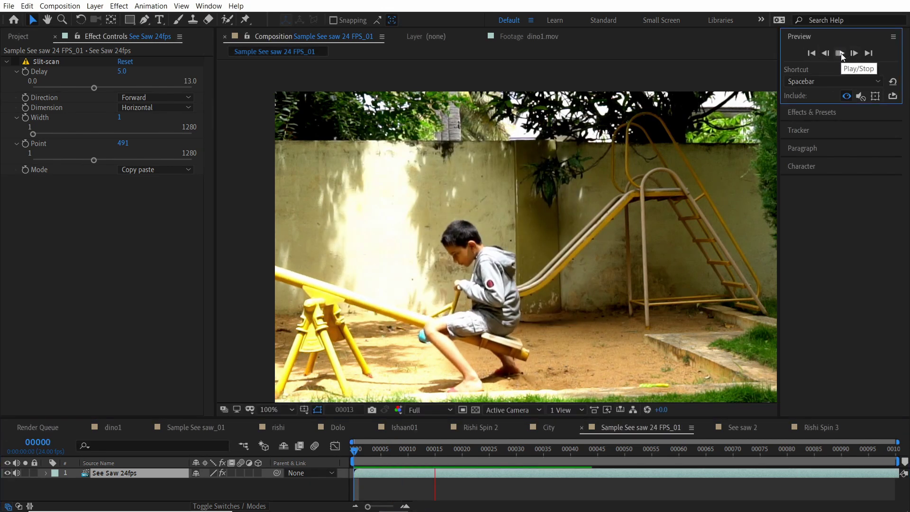
click(446, 315)
key(Page_Up)
key(Page_Up)
key(Page_Up)
key(Page_Up)
key(Page_Up)
key(Page_Up)
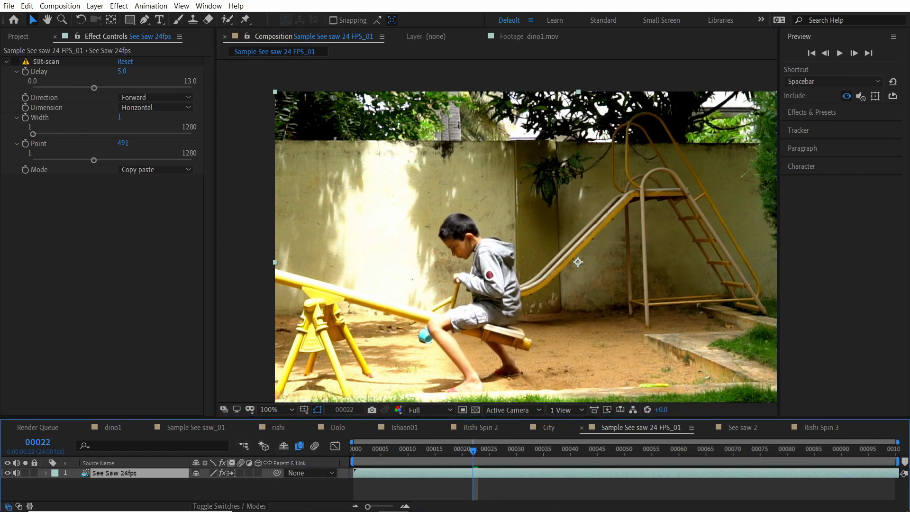
Turn on frame blending for the stretched seesaw footage and preview it.
click(299, 447)
click(839, 53)
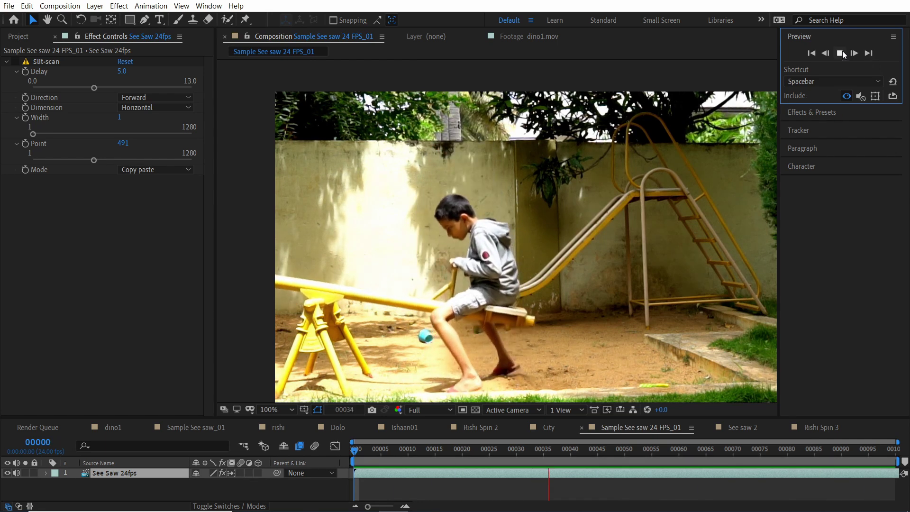
key(space)
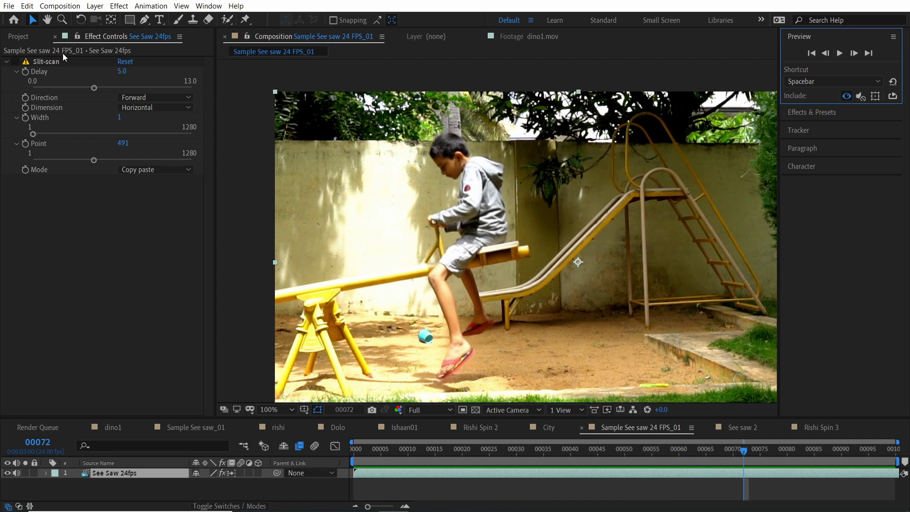
click(26, 40)
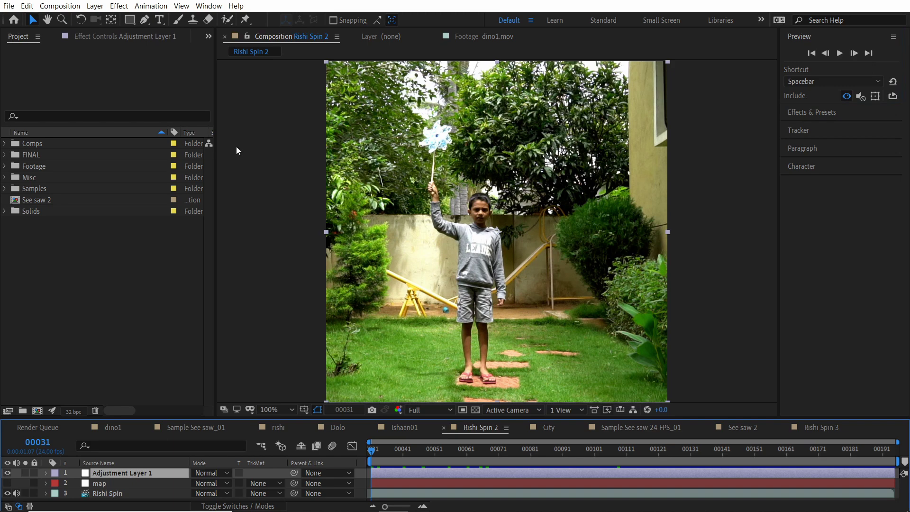
Add a new adjustment layer above the Rishi Spin footage in Rishi Spin 2.
click(97, 493)
click(847, 54)
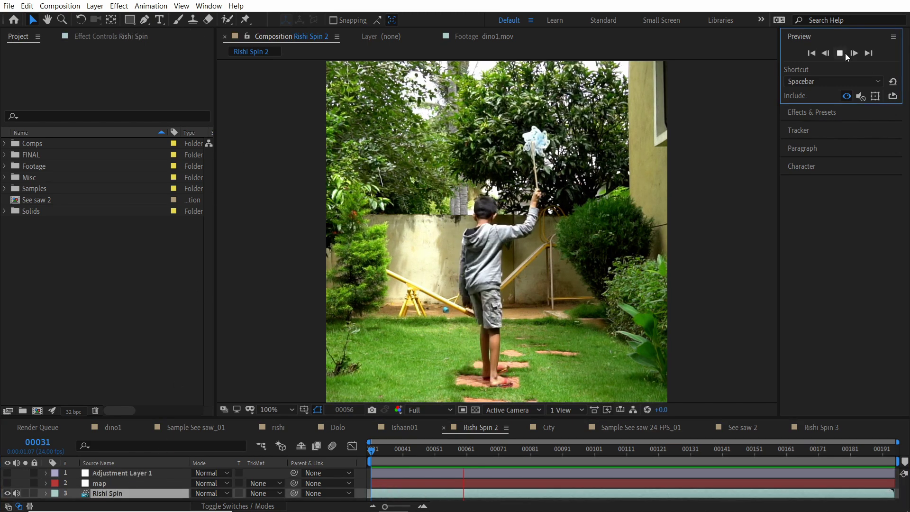
click(95, 6)
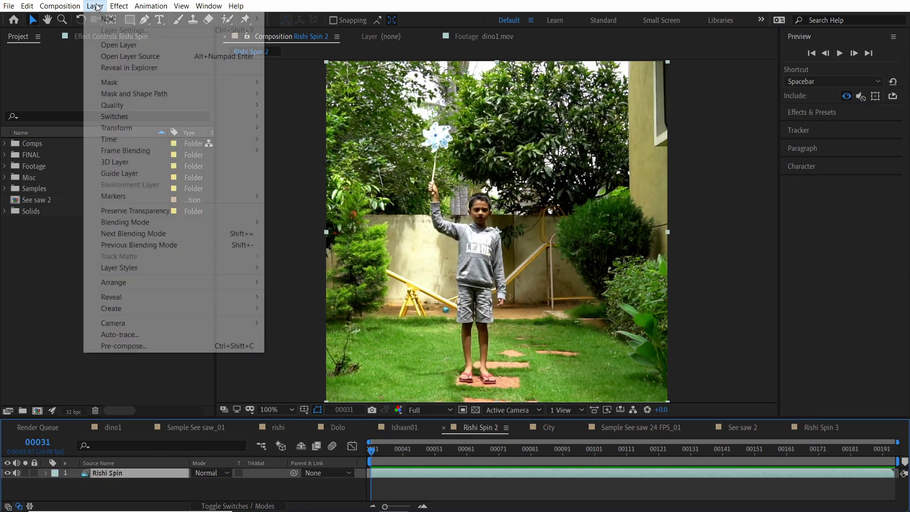
mouse_move(95, 18)
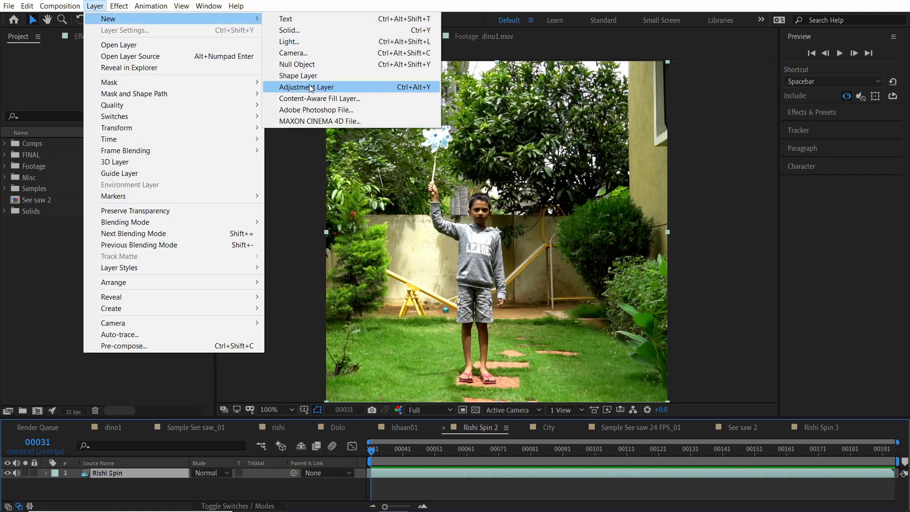
click(294, 87)
Create a new solid layer named Map.
click(95, 6)
mouse_move(113, 19)
text(Map)
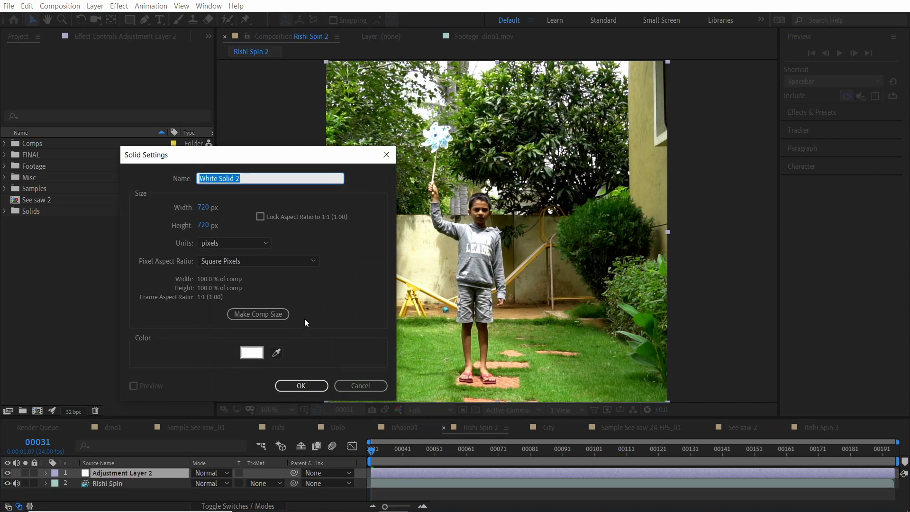
click(303, 385)
Search Effects & Presets for 'ramp'.
click(817, 112)
click(838, 92)
key(ctrl+f)
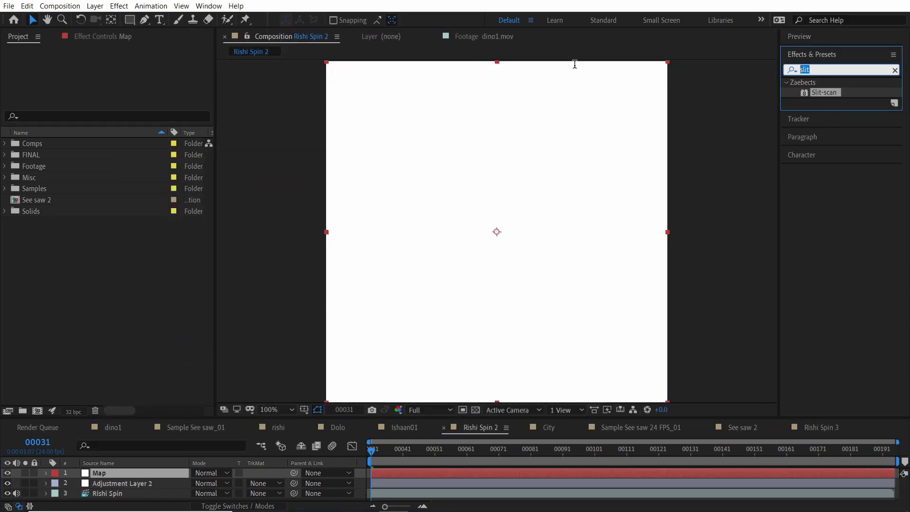
text(ramp)
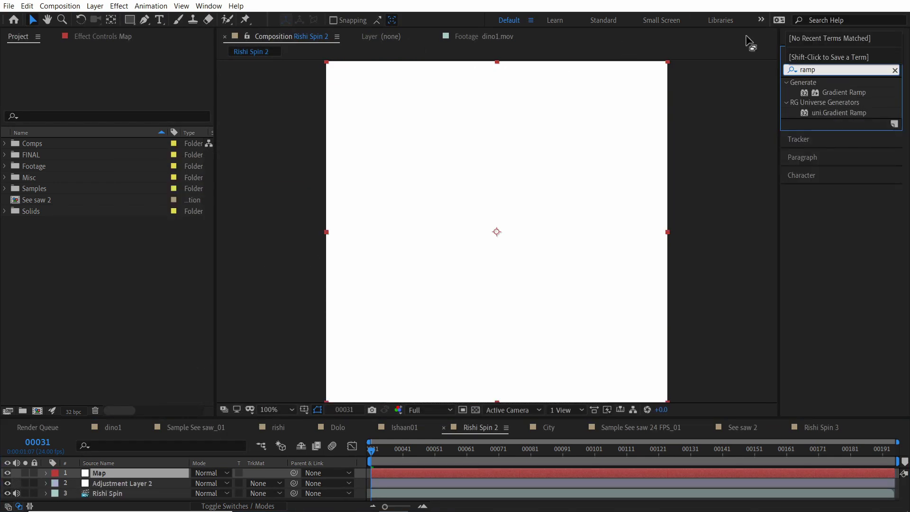
Apply Gradient Ramp to the Map solid and hide the Map layer.
double_click(843, 93)
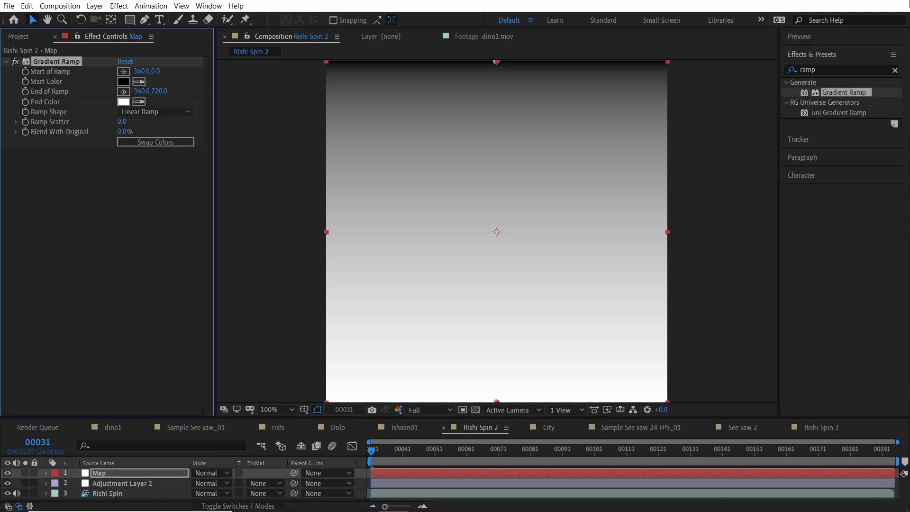
click(7, 473)
click(112, 482)
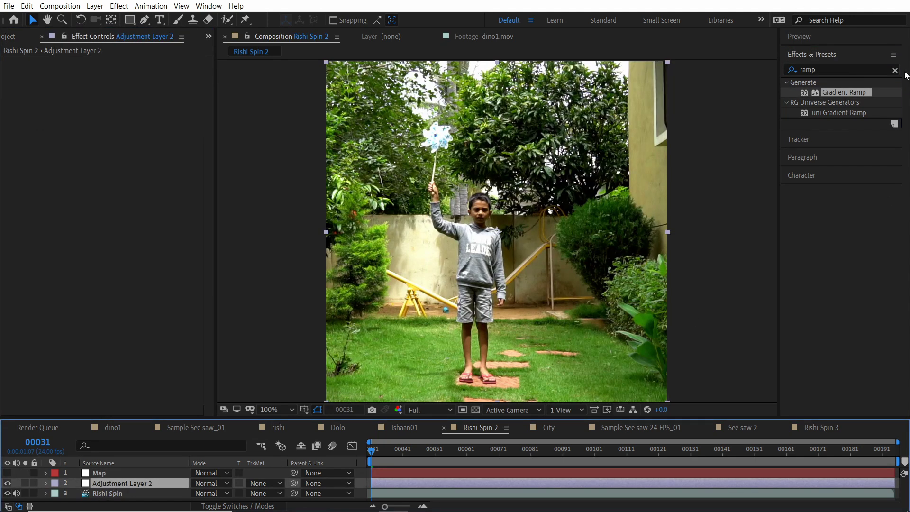
Add Time Displacement to Adjustment Layer 2 using Map with Effects & Masks, and preview.
click(836, 71)
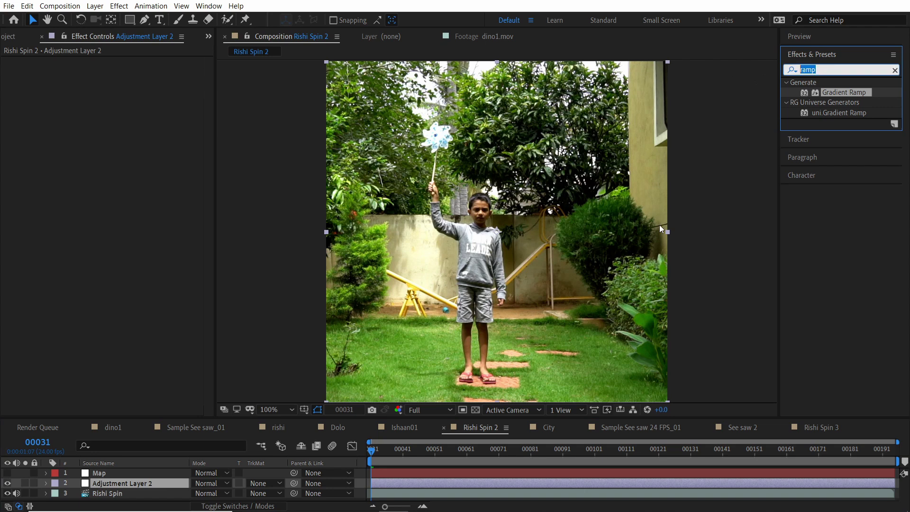
text(time)
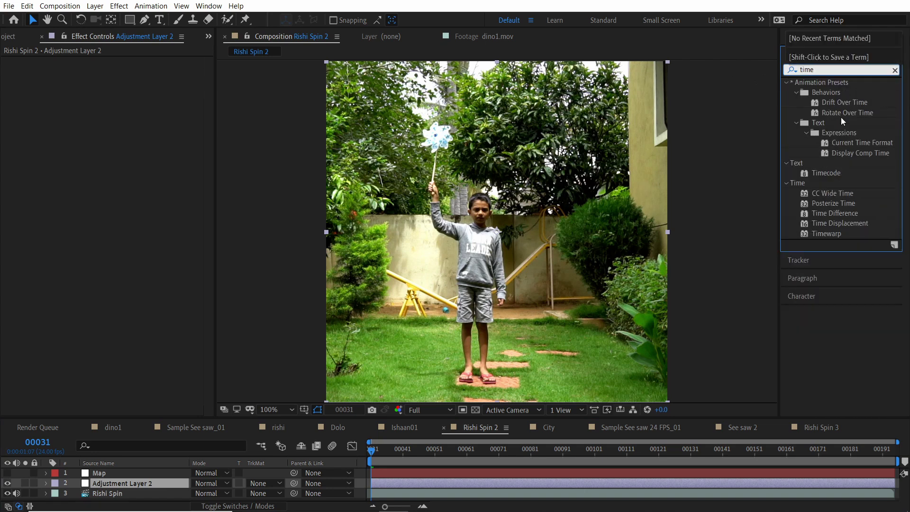
text( d)
double_click(848, 102)
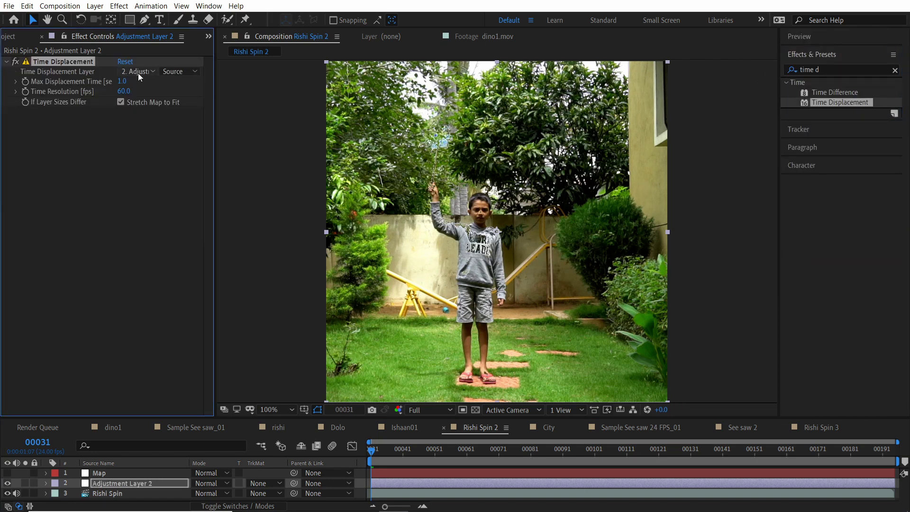
click(147, 70)
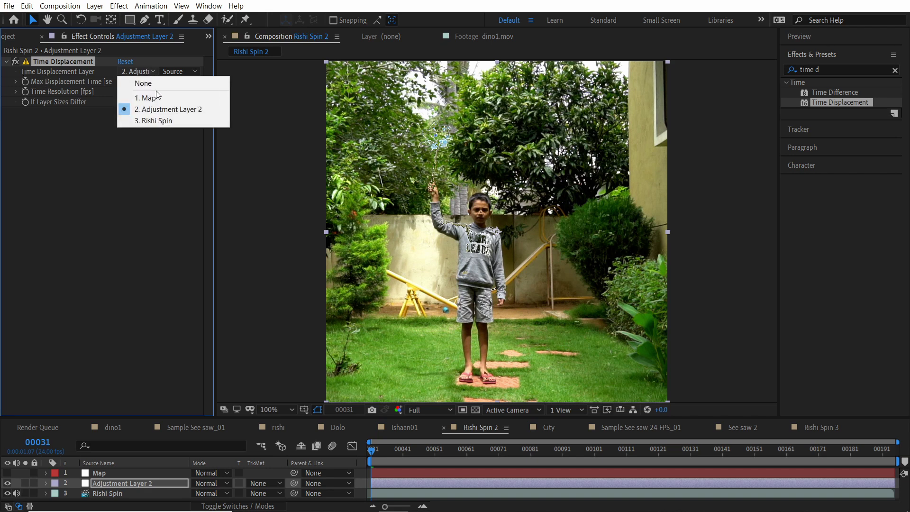
click(164, 93)
click(179, 72)
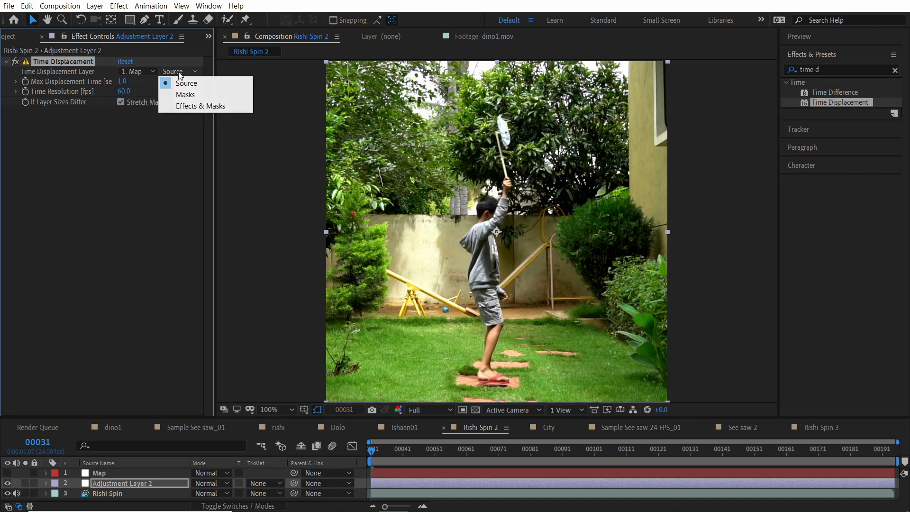
click(195, 106)
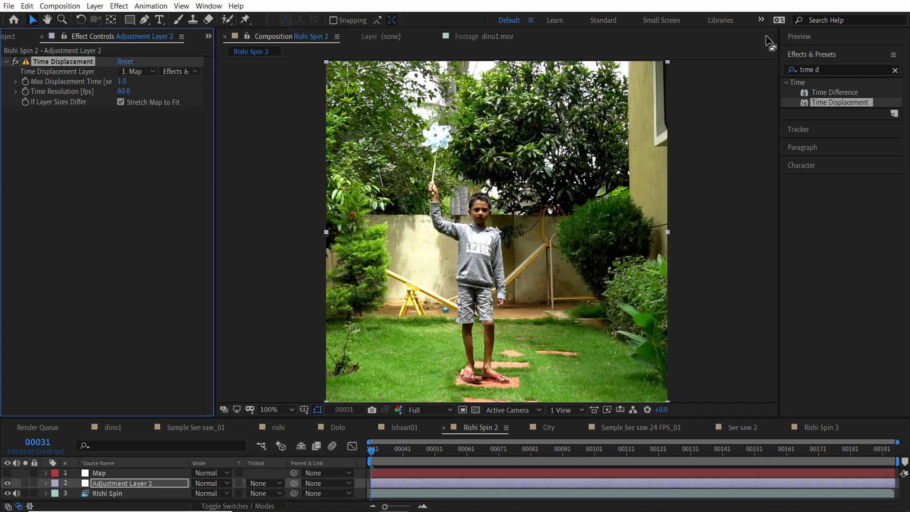
click(822, 39)
click(839, 53)
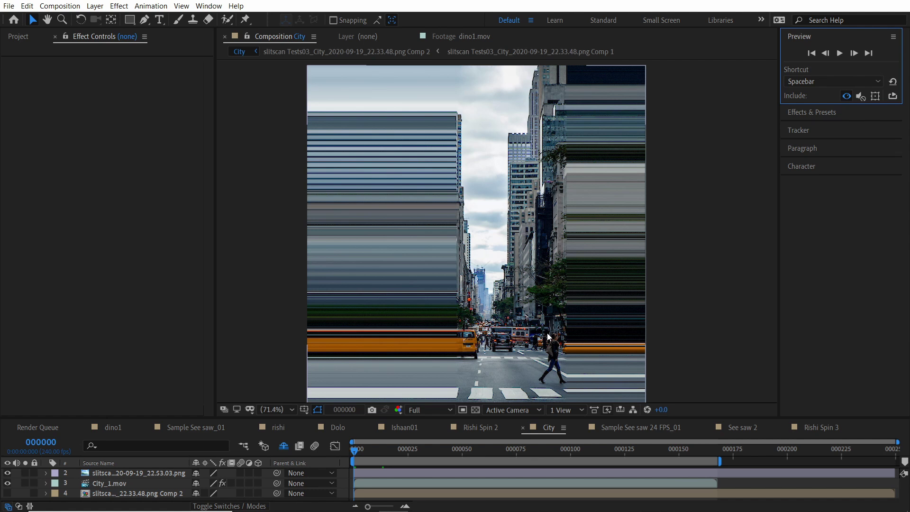
In the City composition, select then deselect the slit-scan layer and jump to frame 167.
drag(548, 337, 547, 338)
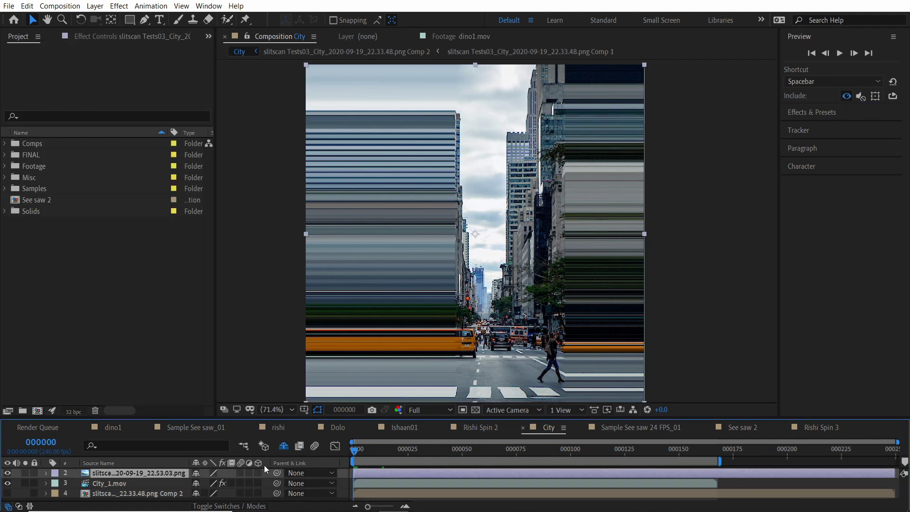
click(699, 241)
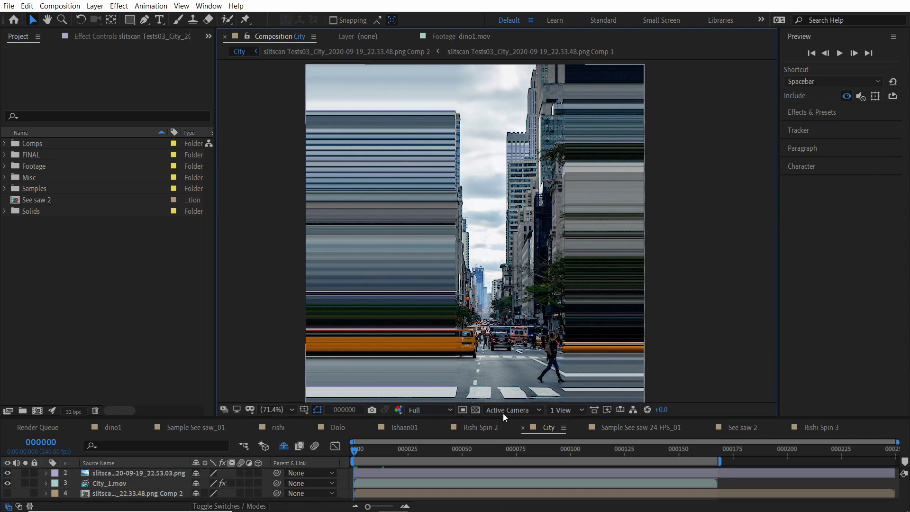
click(715, 449)
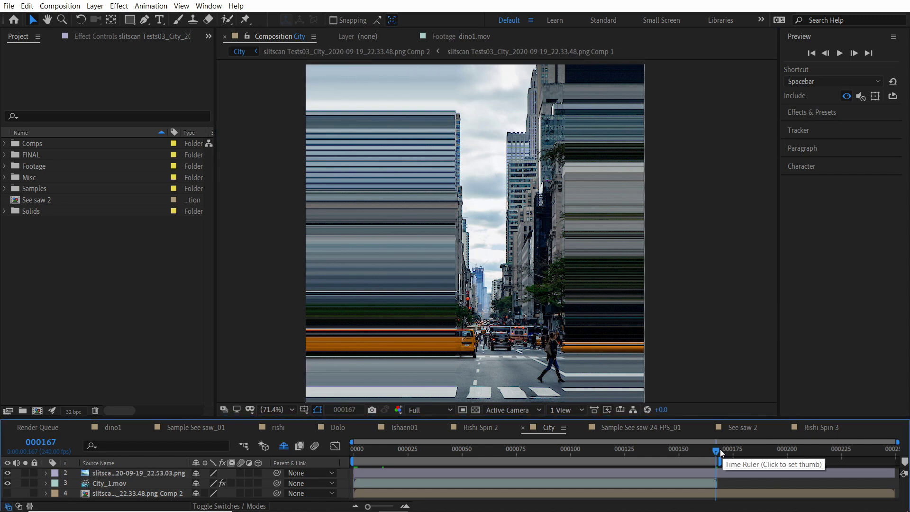